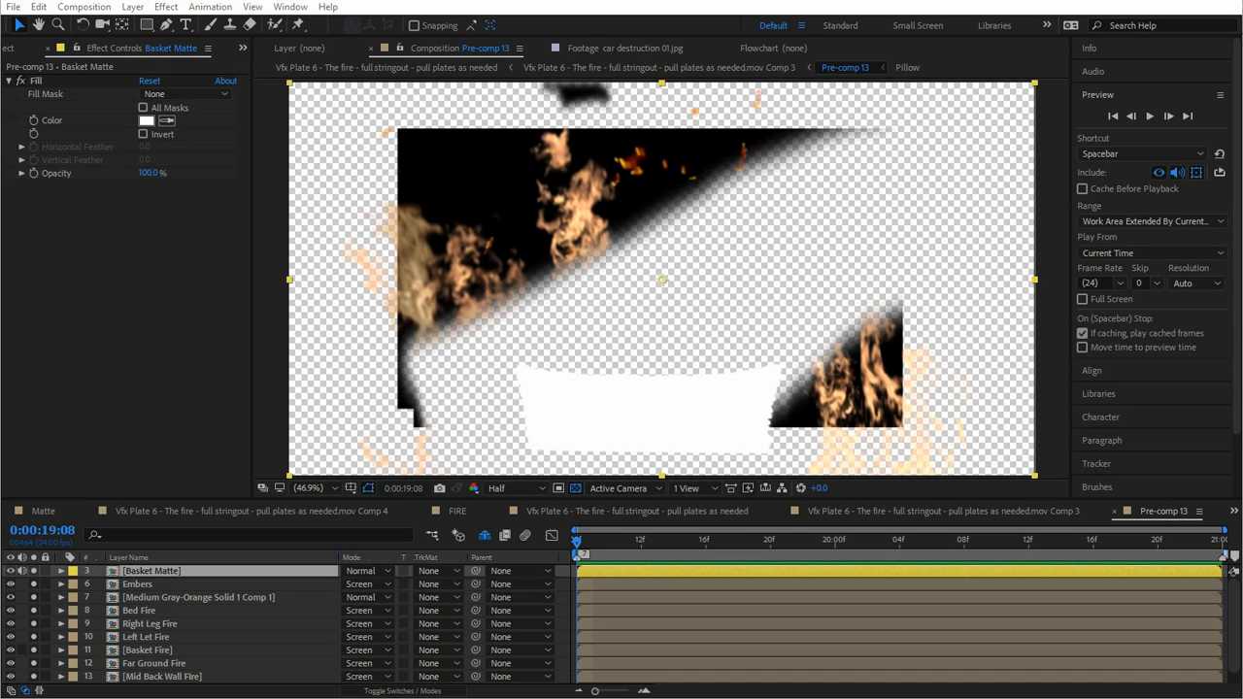
- Turn off the transparency grid and compare the fire composite with the Basket Matte layer hidden and shown around 0:00:19:20
left_click_drag(581, 550, 770, 553)
left_click(663, 291)
left_click(576, 488)
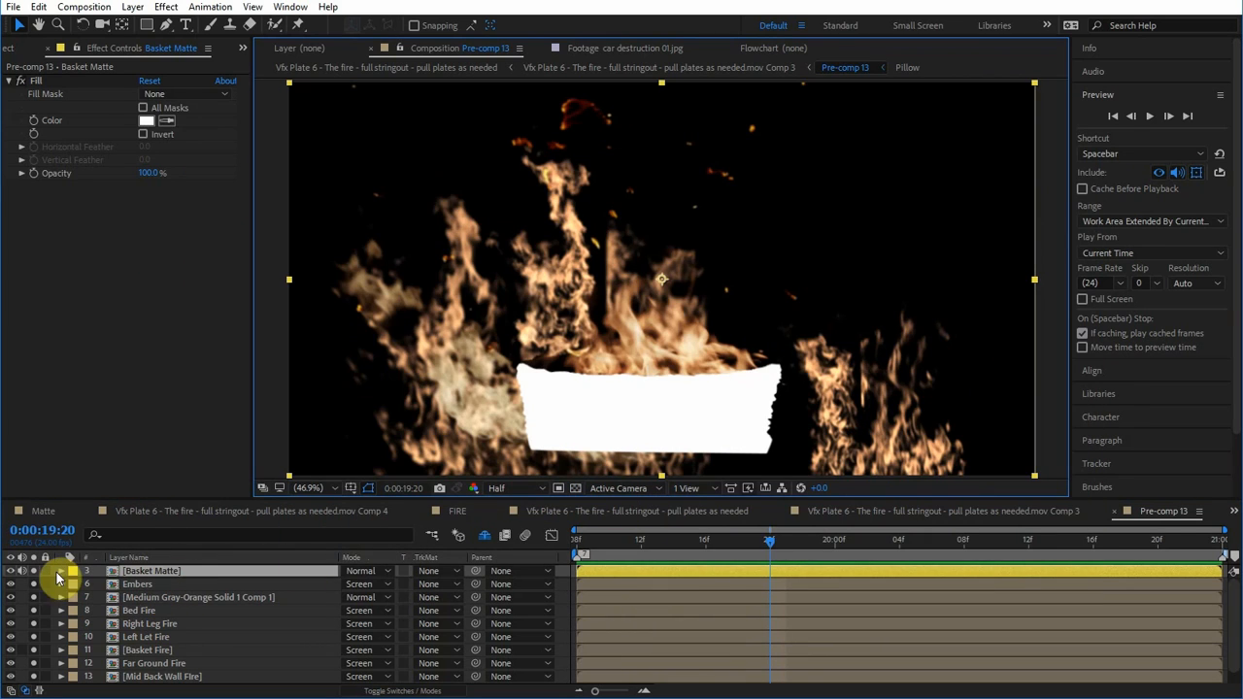
left_click(34, 572)
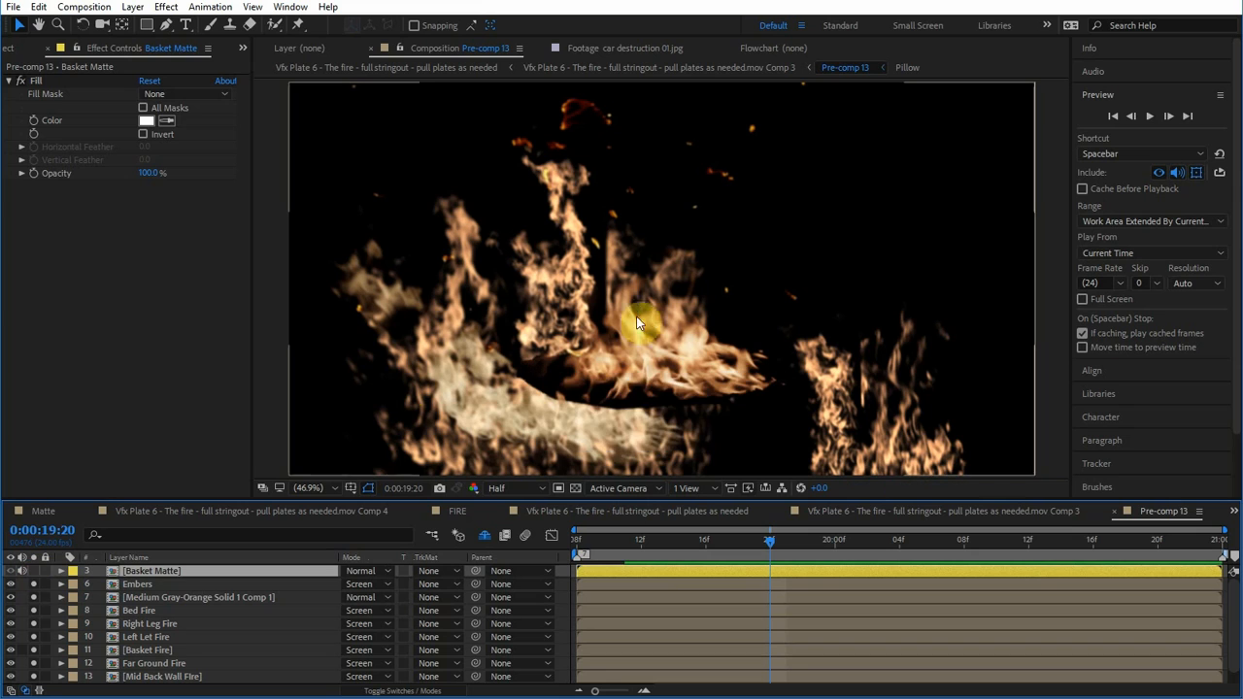
left_click(35, 572)
mouse_move(788, 544)
left_mouse_down()
mouse_move(711, 559)
mouse_move(788, 561)
left_mouse_up()
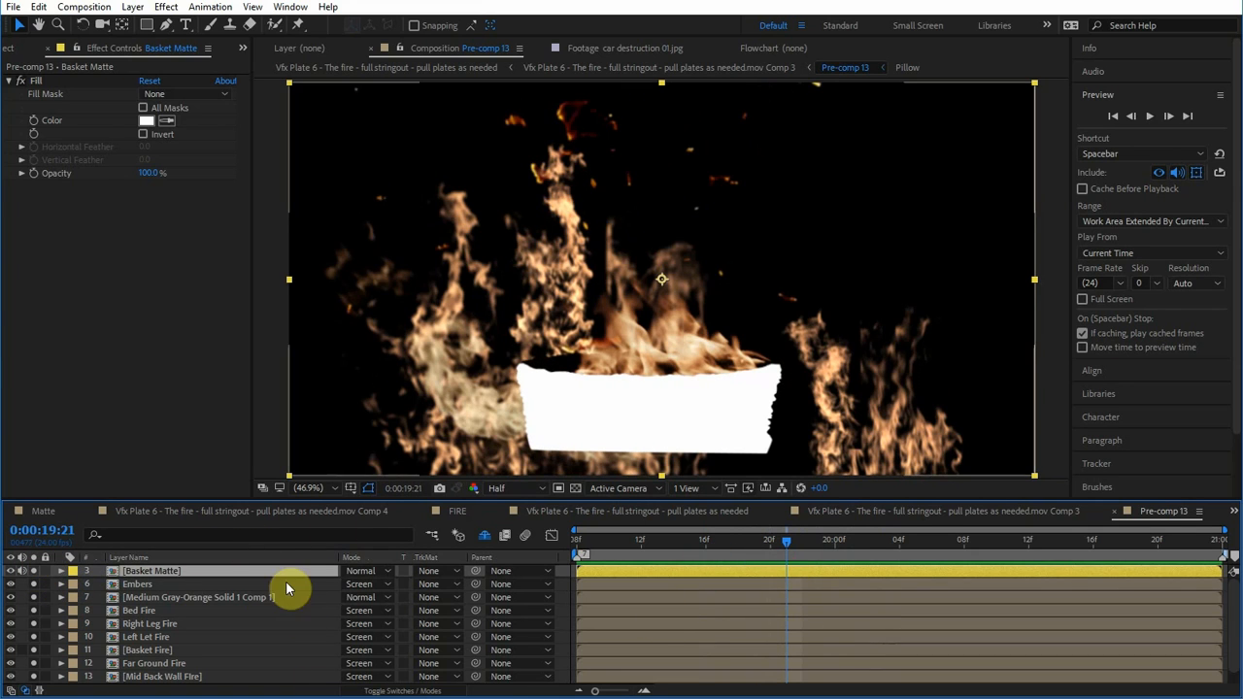
- Try placing Basket Matte directly above Far Ground Fire as its alpha inverted track matte, and undo both changes
left_click_drag(155, 571, 166, 663)
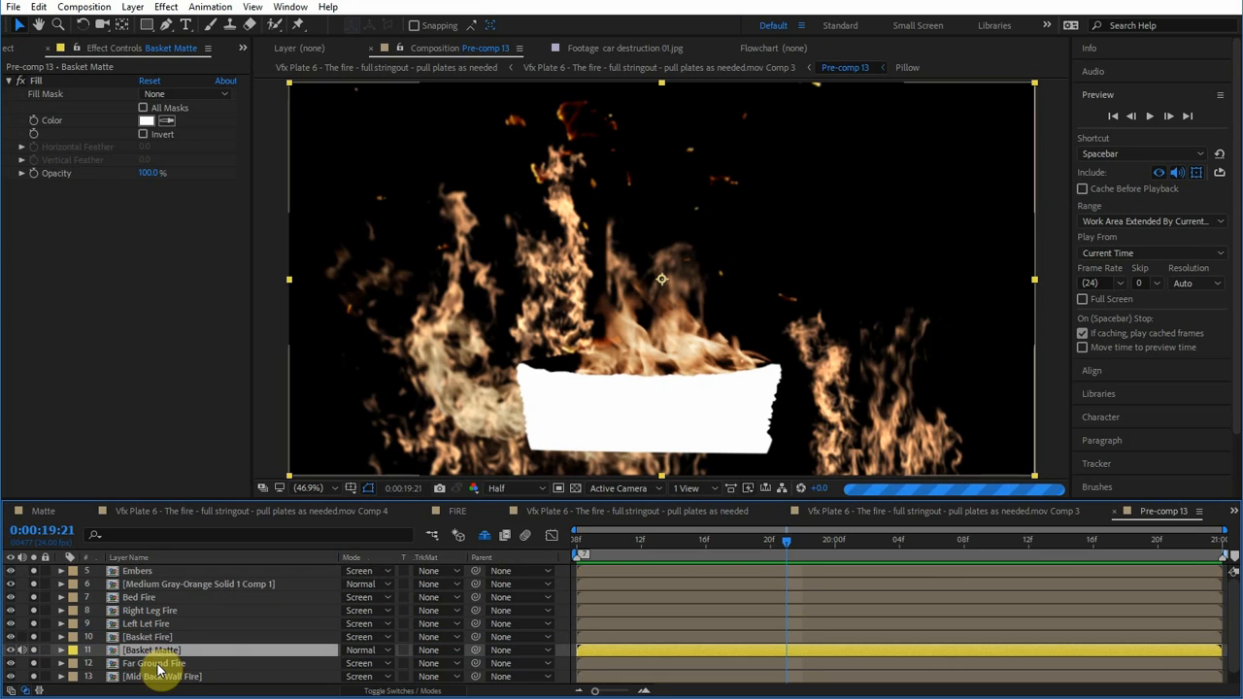
left_click(158, 669)
left_click(444, 666)
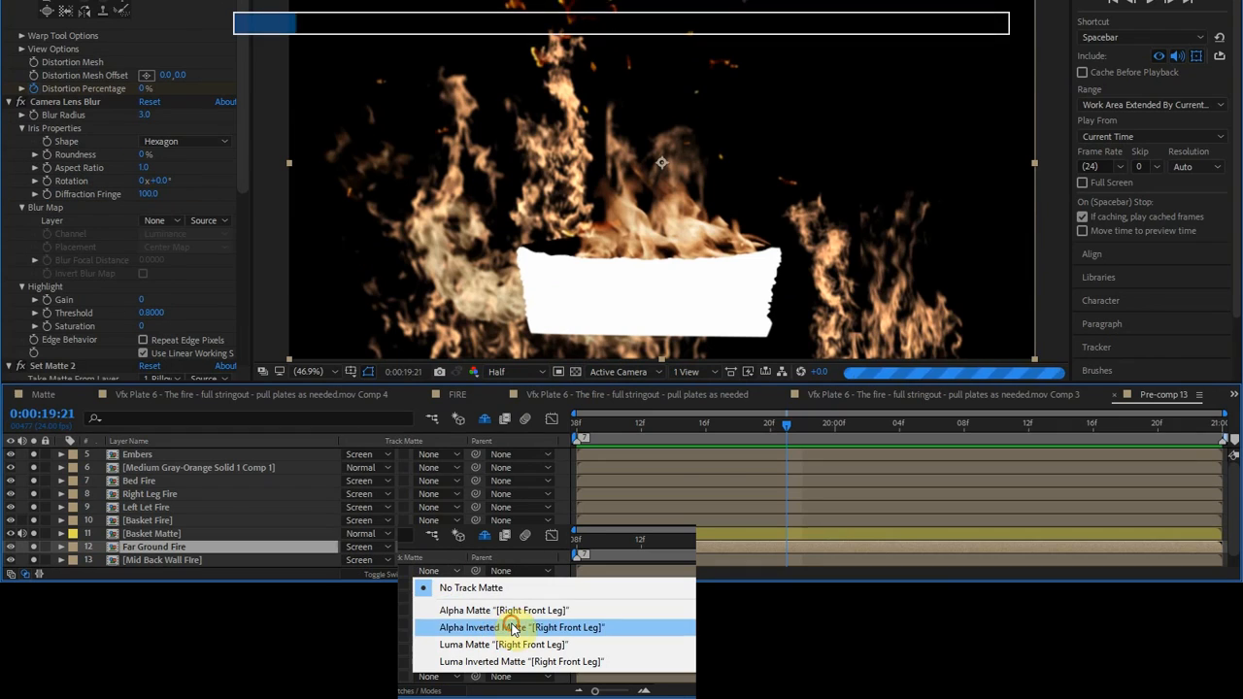
left_click(513, 627)
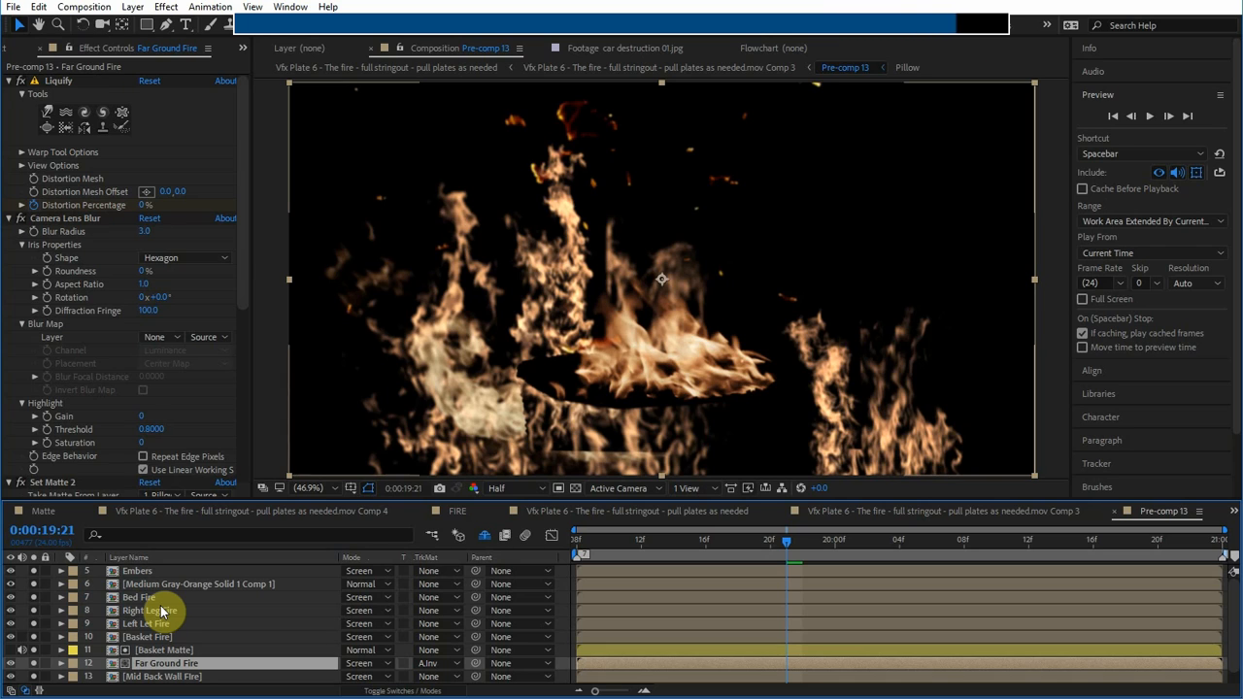
key("ctrl+z")
key("ctrl+z")
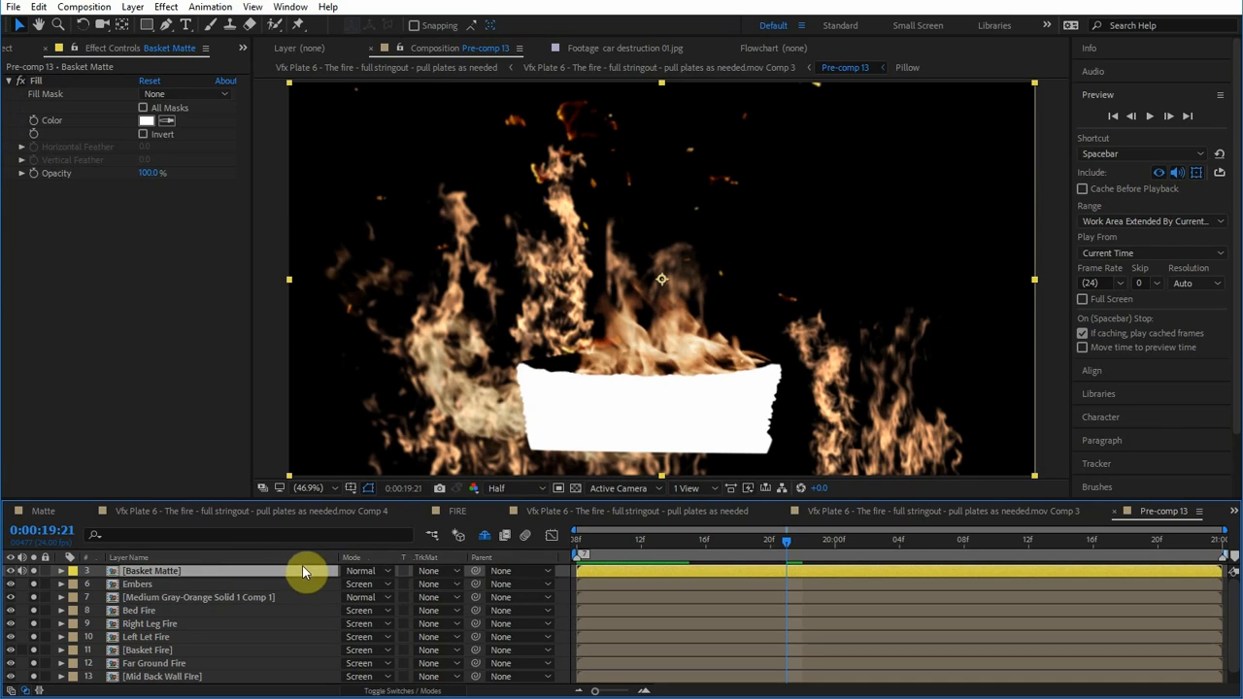
- Set the Basket Matte layer's blending mode to Silhouette and check the cutout against the transparency grid
left_click(360, 573)
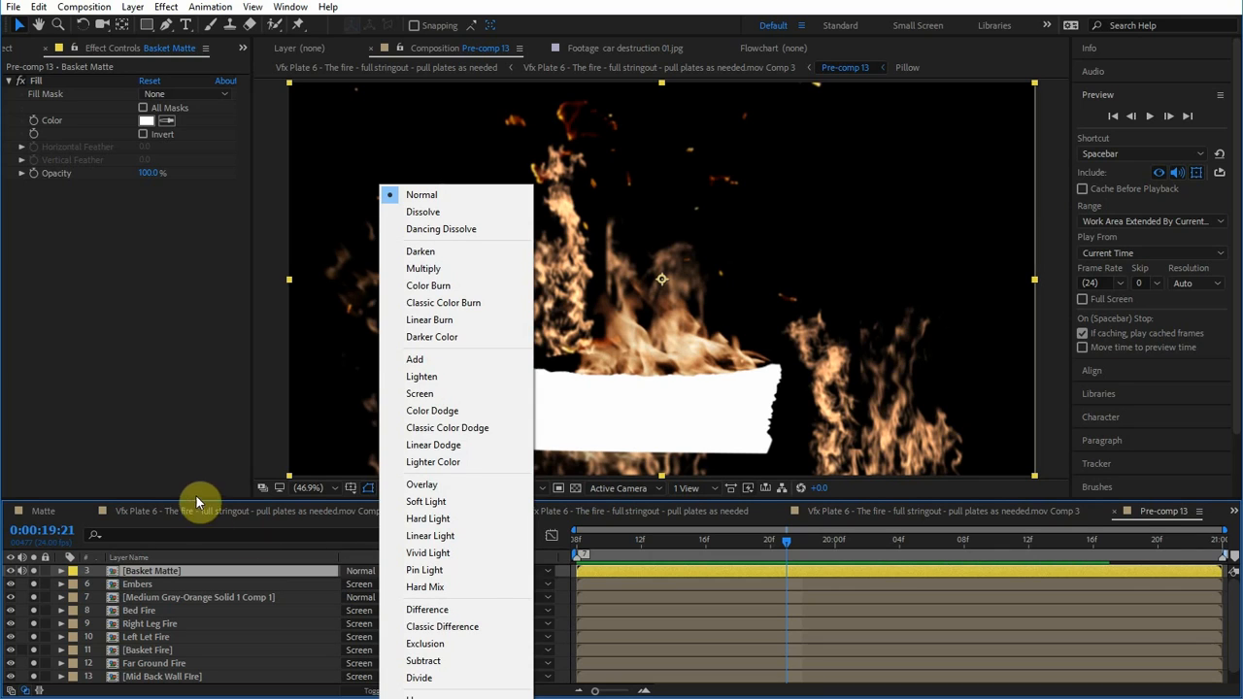
left_click(504, 599)
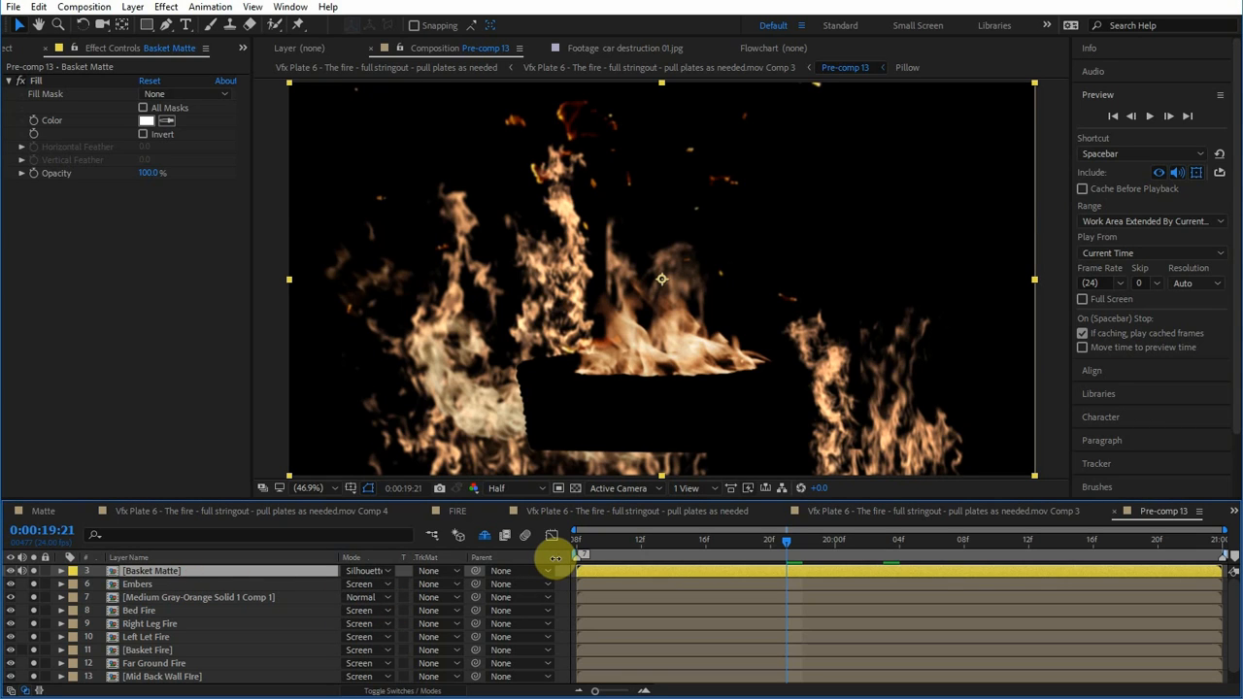
left_click(576, 489)
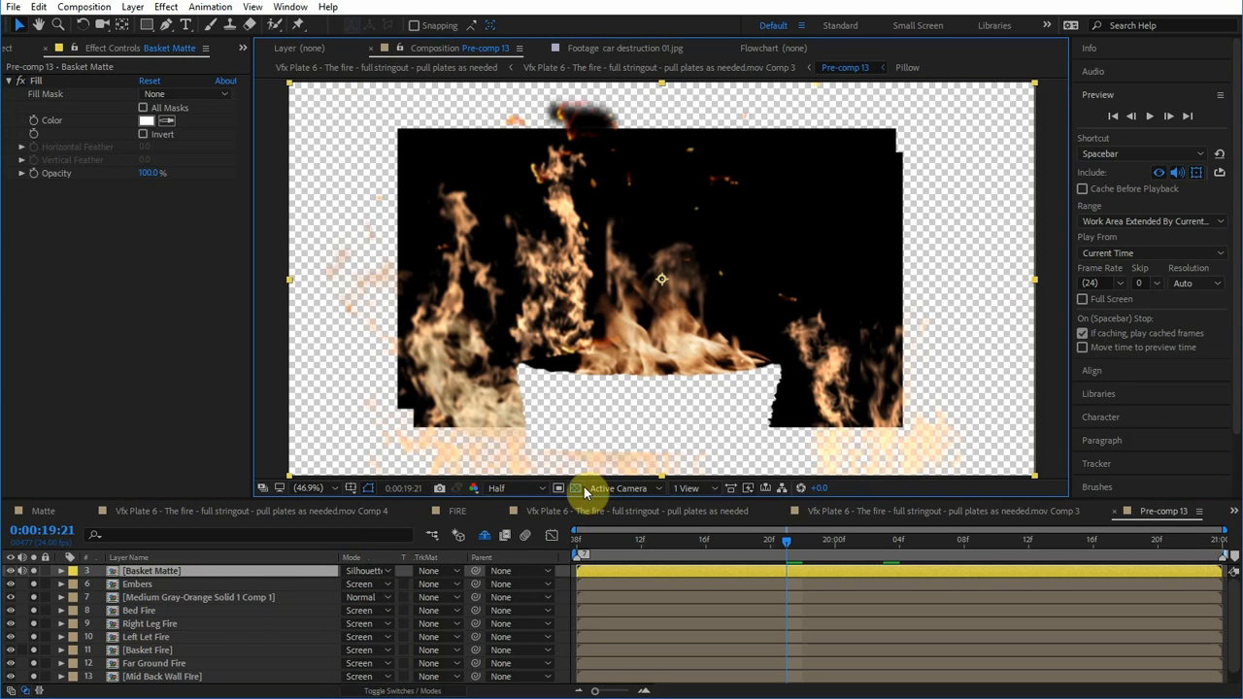
left_click(576, 490)
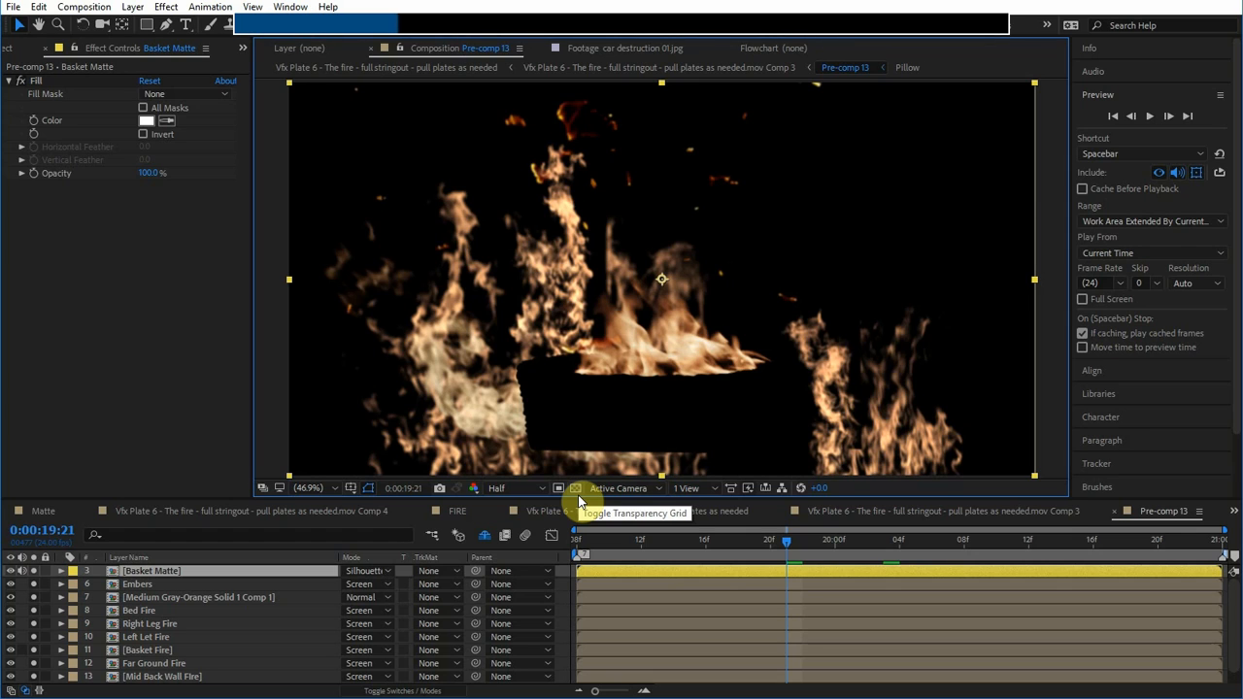
left_click(576, 490)
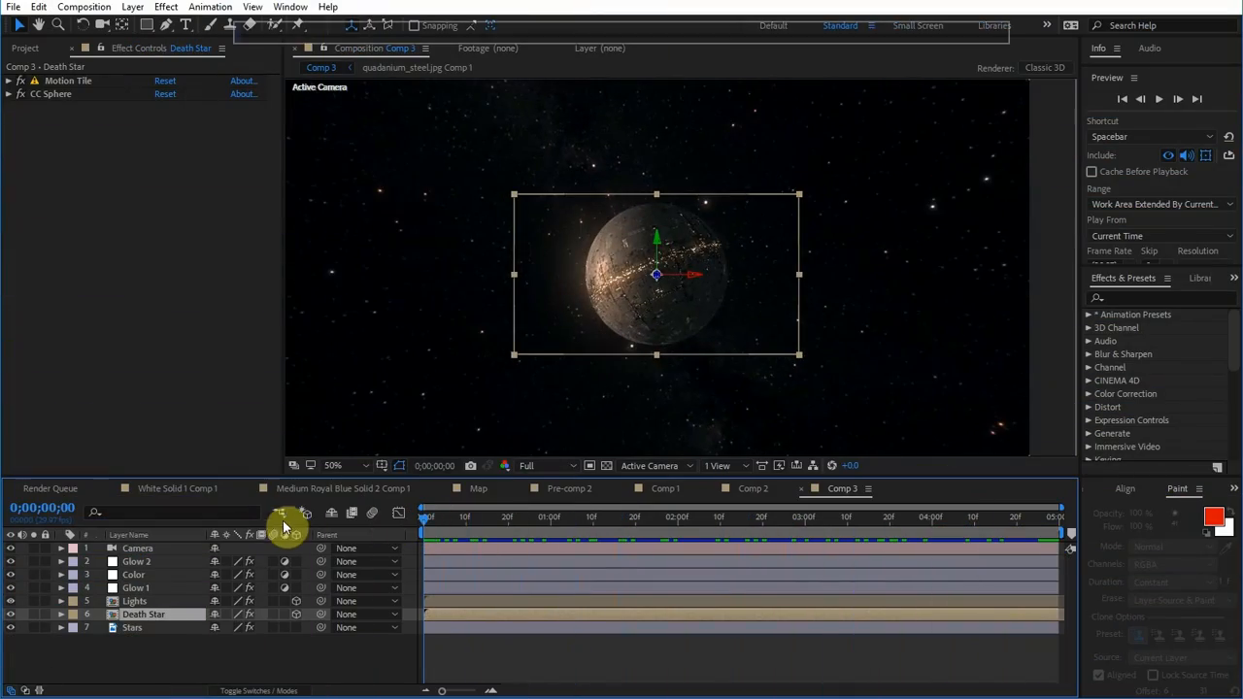
- In Comp 3, inspect the soloed Death Star layer's flat texture with Motion Tile and CC Sphere disabled, and re-enable both effects
left_click_drag(286, 528, 779, 524)
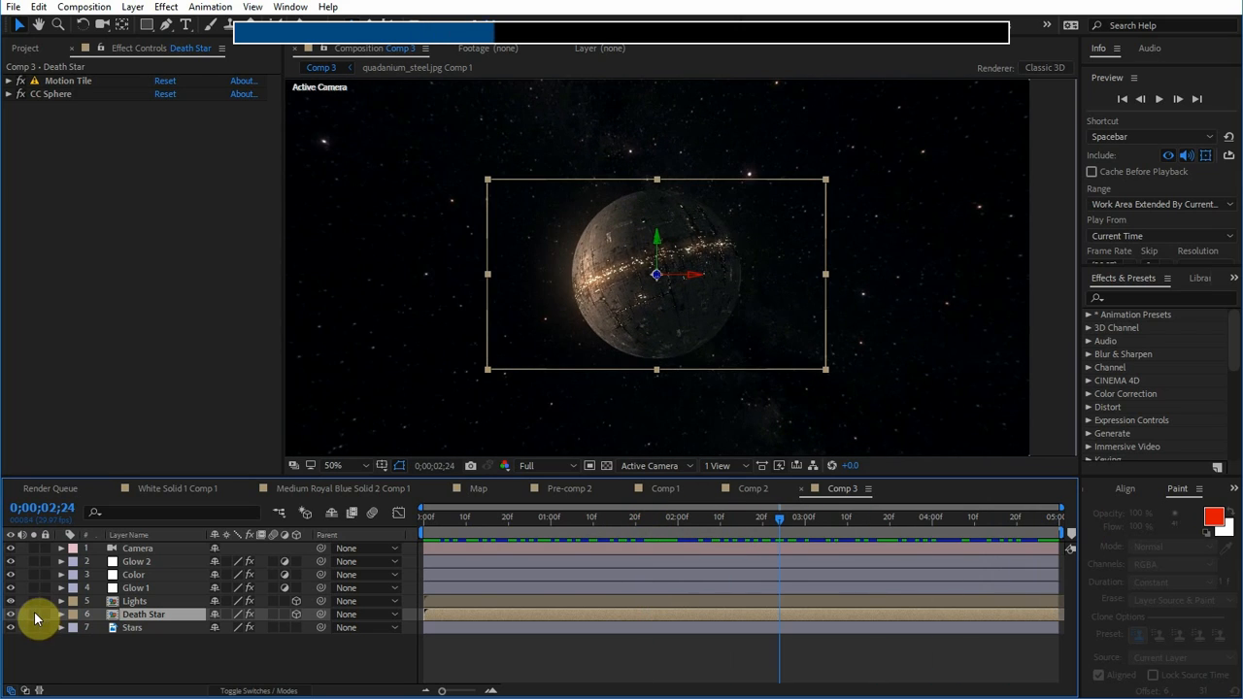
left_click(34, 614)
left_click(20, 80)
left_click(20, 93)
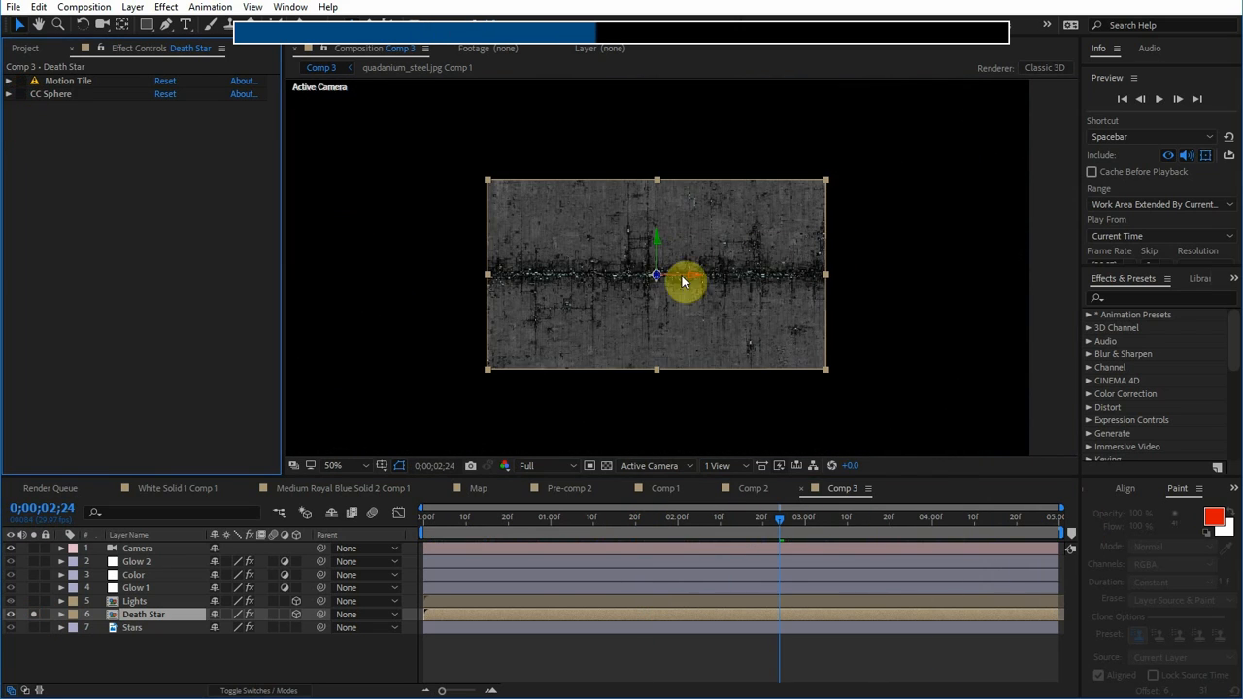
scroll(683, 282, "up", 2)
left_click(19, 81)
left_click(20, 94)
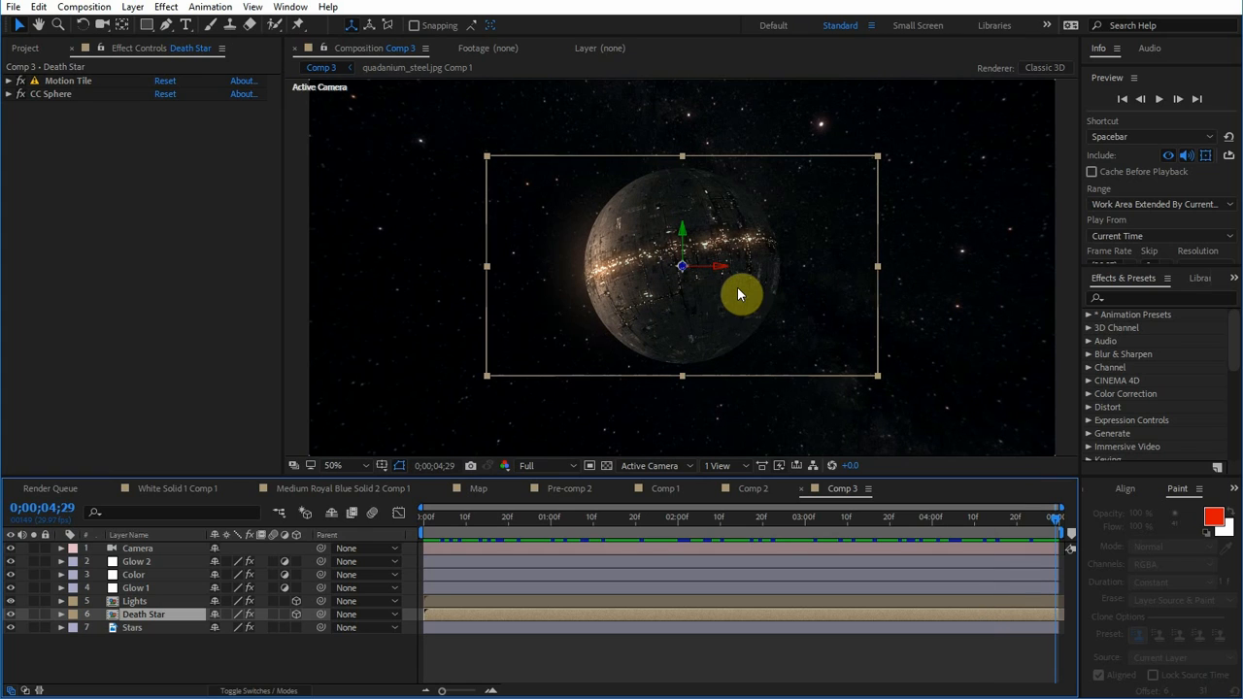
- Solo the Death Star layer and draw a closed four-point Pen mask across the lower-right part of its flat texture
left_click(33, 614)
left_click(166, 24)
left_click(954, 313)
left_click(324, 365)
left_click(311, 631)
left_click(1062, 592)
left_click(1029, 442)
left_click_drag(324, 364, 651, 298)
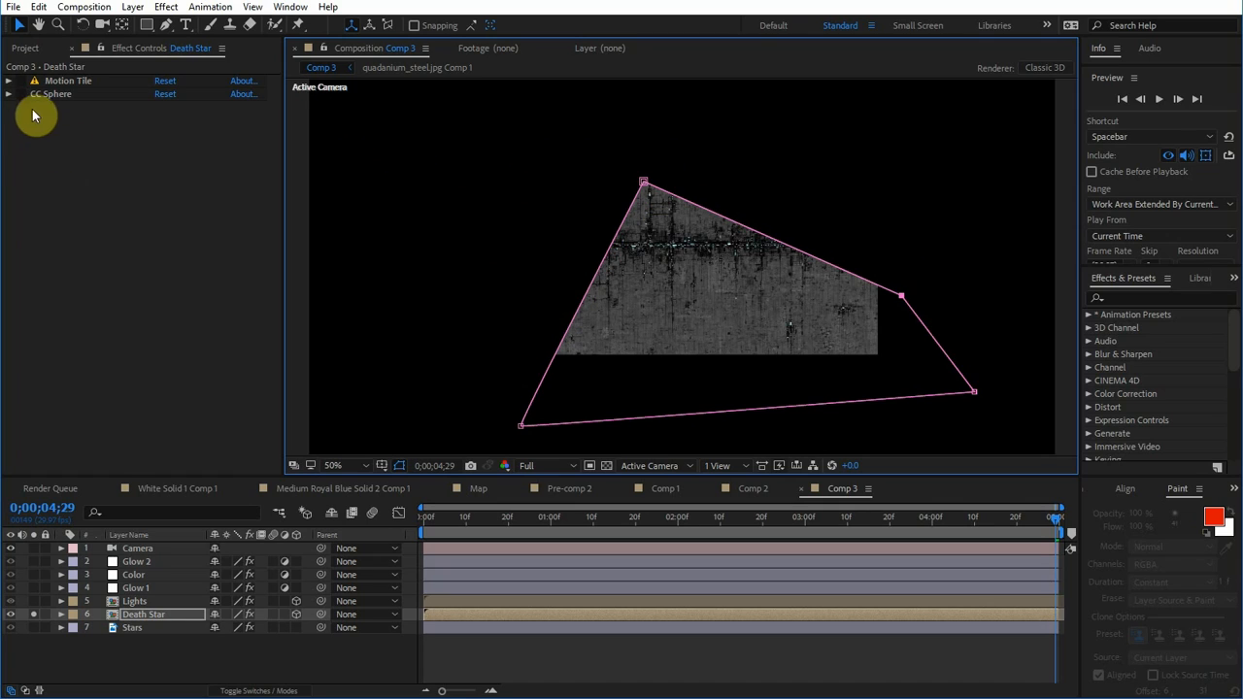
- Re-enable Motion Tile and CC Sphere on Death Star and raise the preview exposure to +2.4
left_click(21, 81)
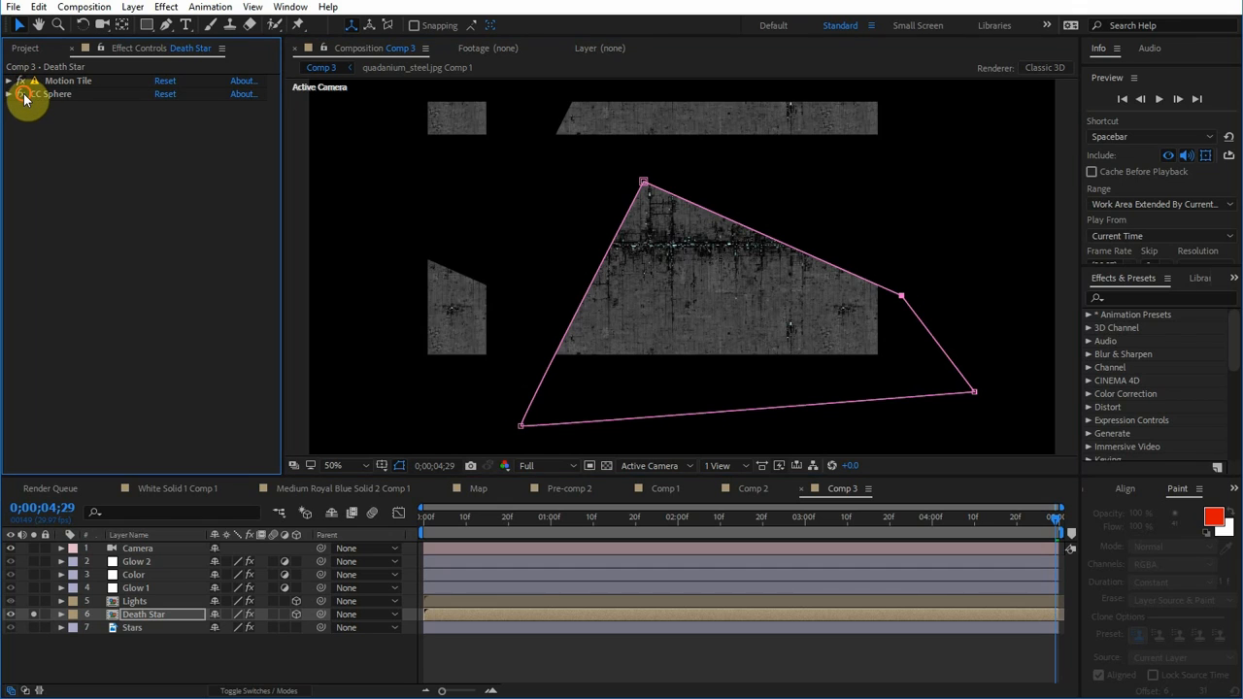
left_click(20, 94)
left_click_drag(644, 185, 555, 172)
left_click_drag(850, 466, 874, 466)
- Reshape the Death Star mask by moving its four corners closer around the lower part of the sphere
left_click_drag(549, 163, 588, 179)
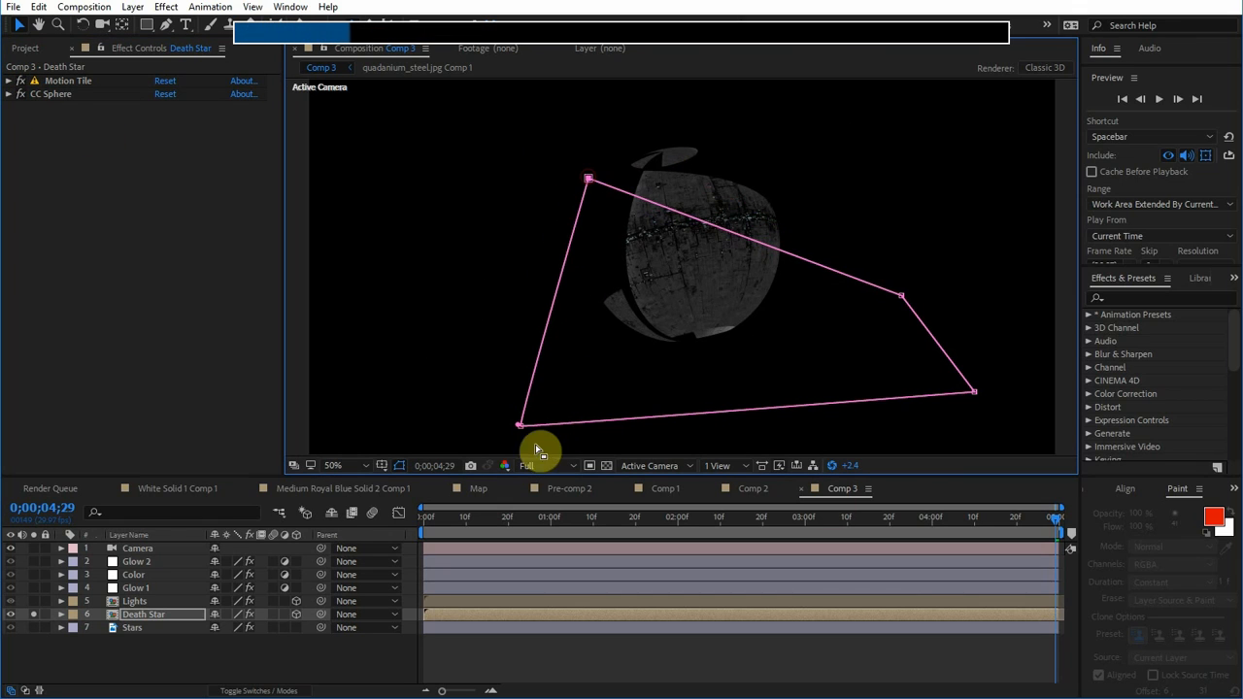
left_click_drag(528, 424, 611, 421)
left_click_drag(974, 392, 808, 392)
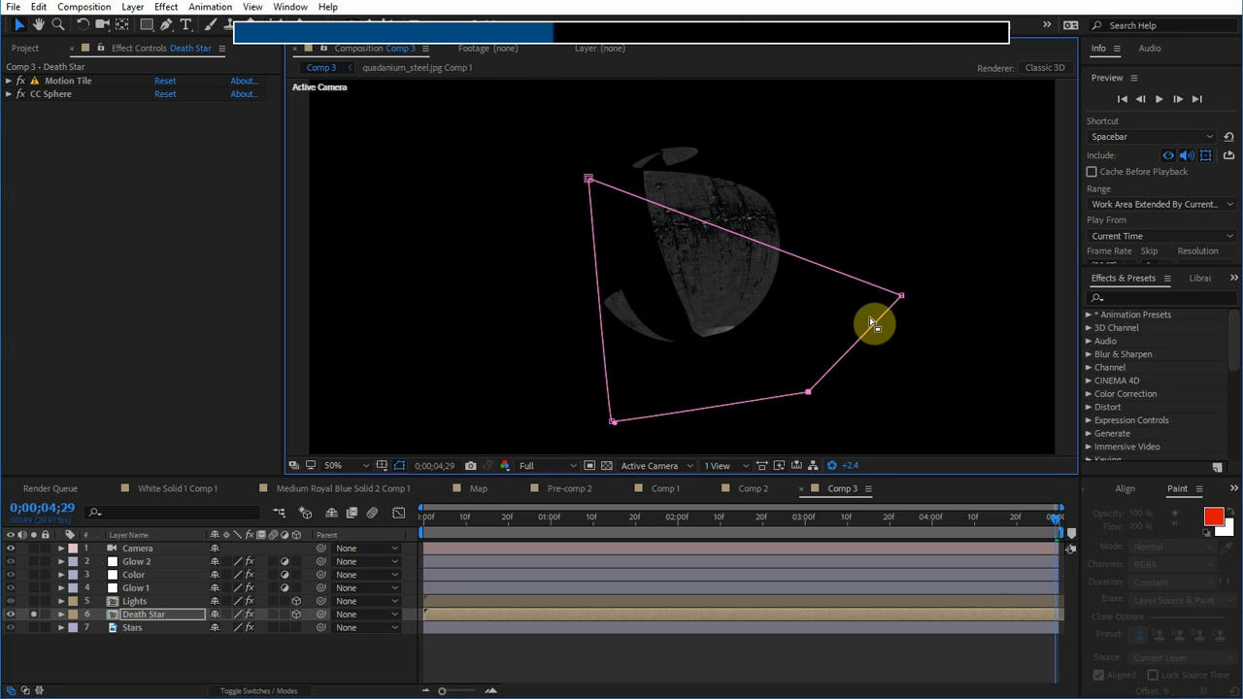
left_click_drag(901, 296, 819, 236)
left_click_drag(589, 179, 559, 201)
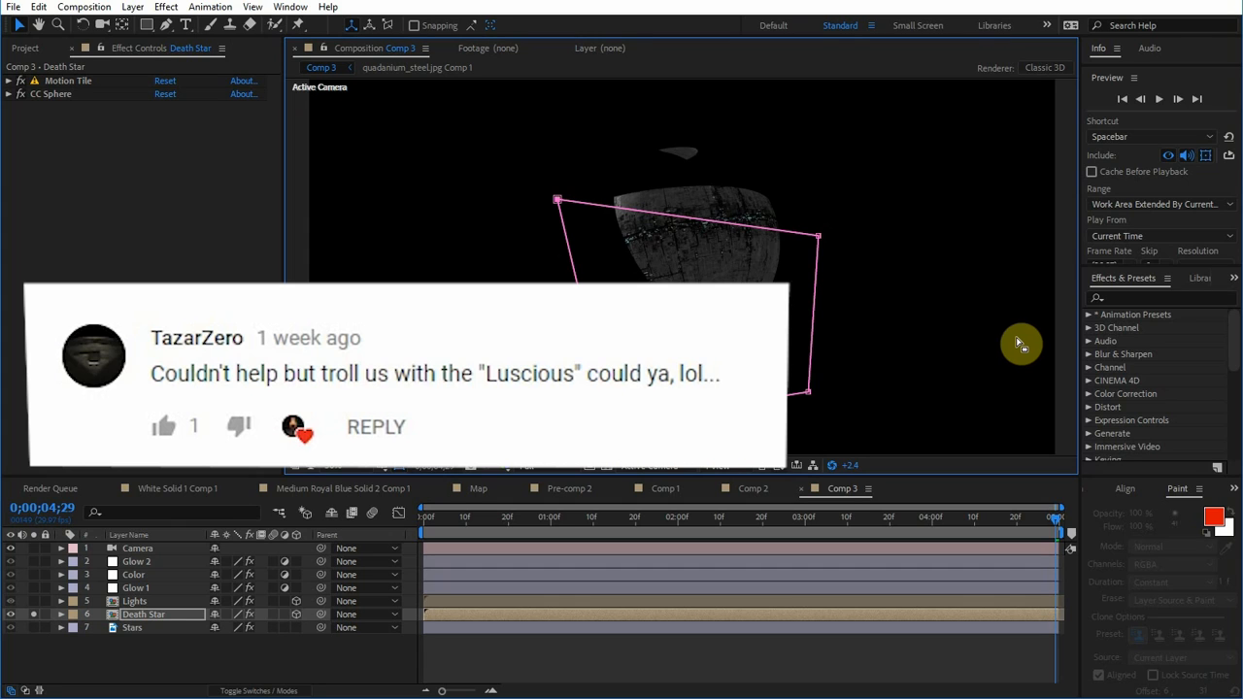
- Apply the Fill effect to Death Star below CC Sphere and set its opacity to 0%
left_click(1204, 297)
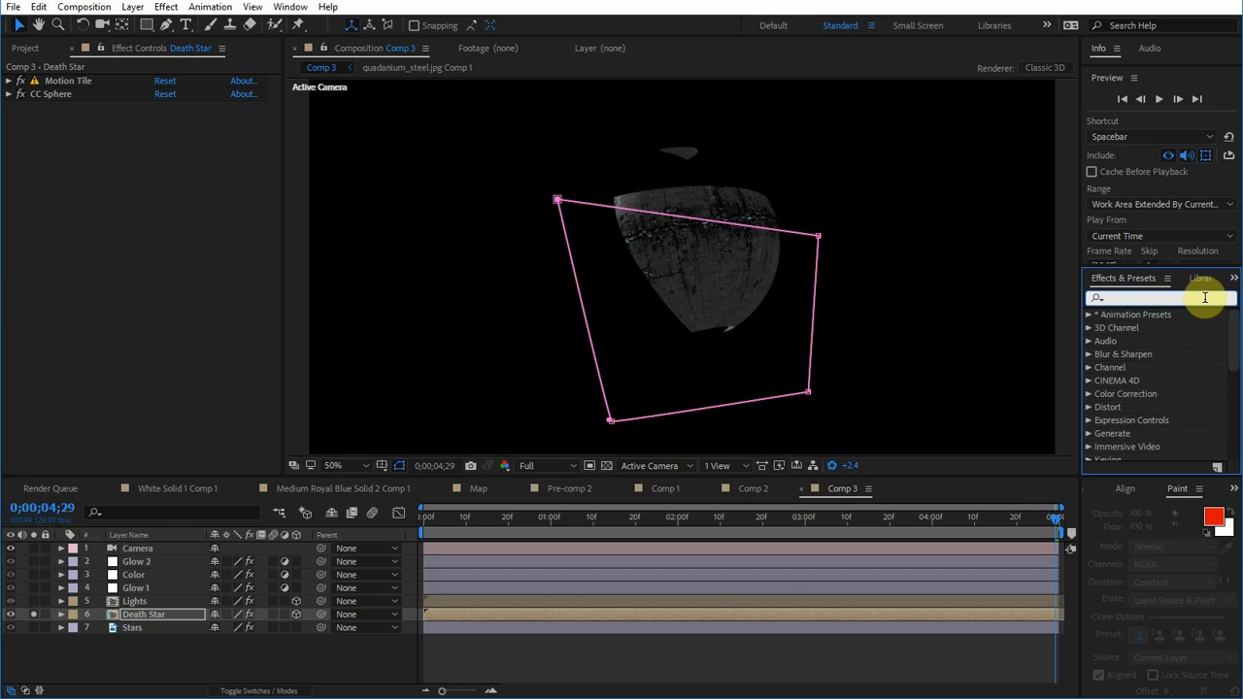
type("fill")
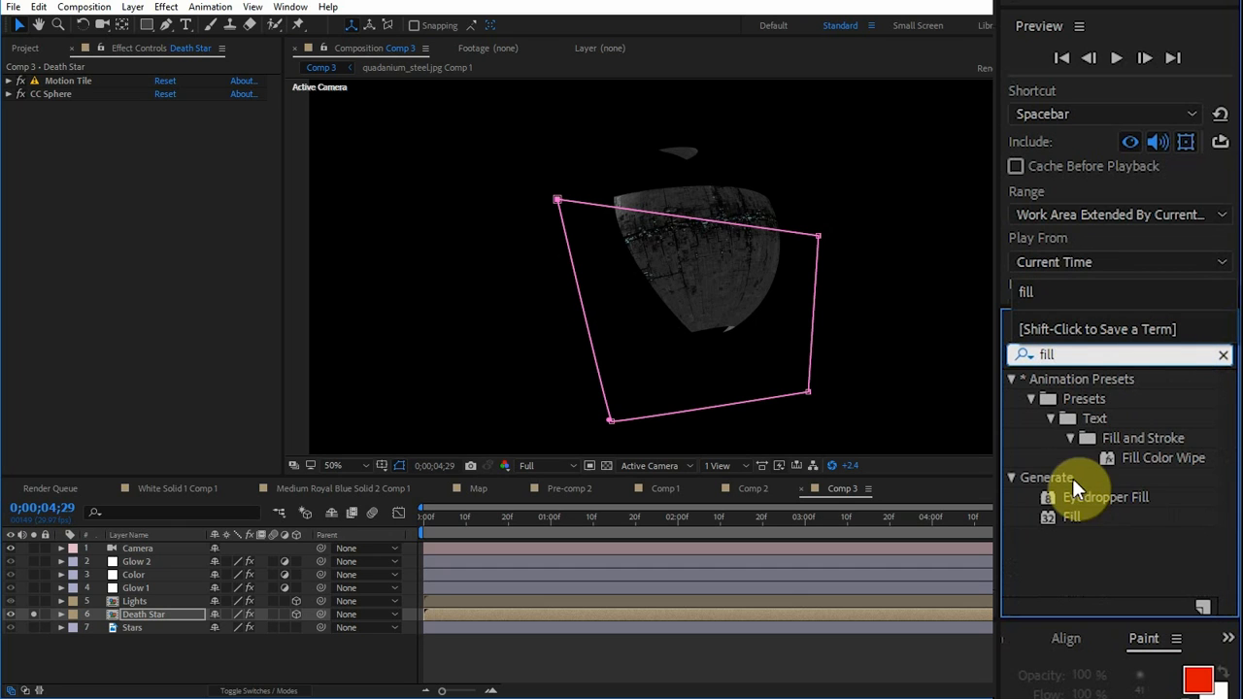
left_click_drag(1071, 516, 78, 95)
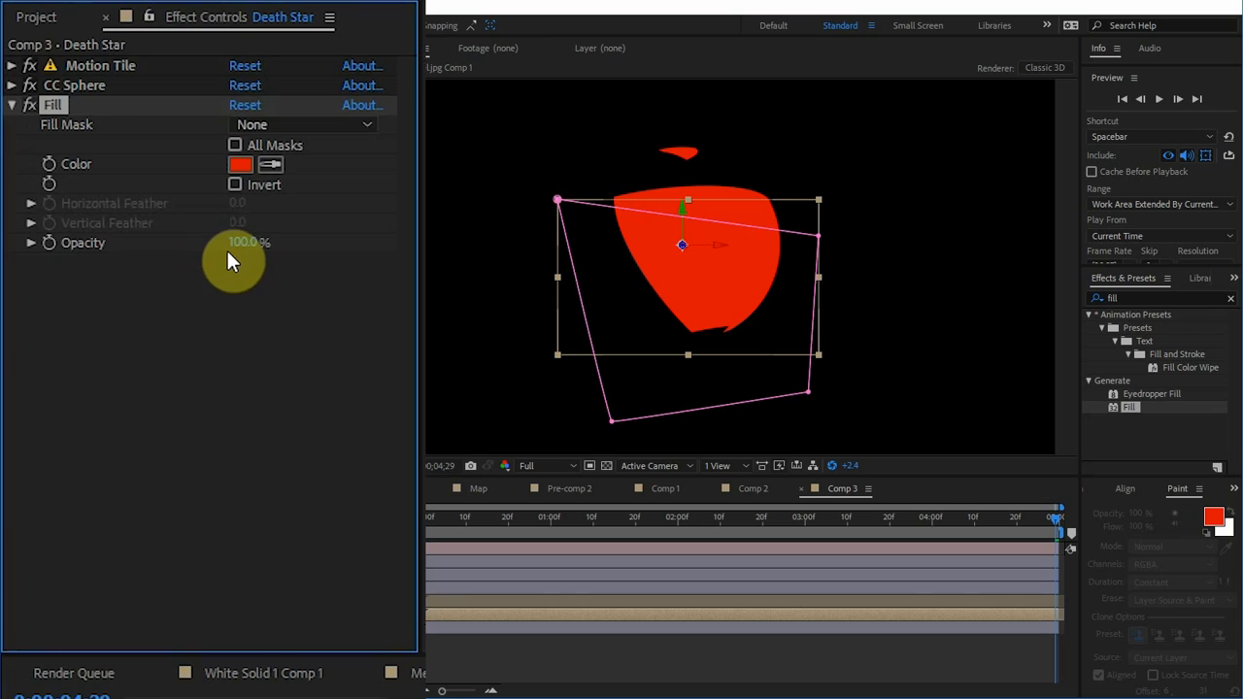
left_click_drag(236, 243, 327, 695)
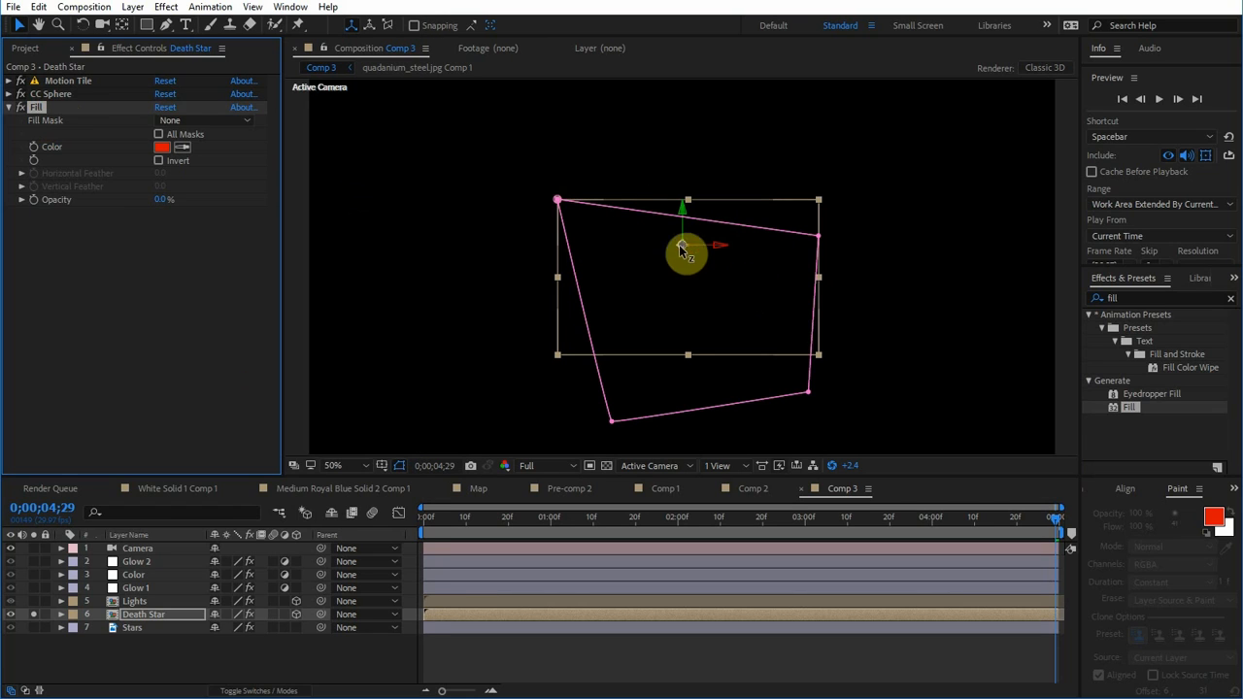
- Add a mask reference to Mask 1 in the Fill effect's compositing options on the Death Star layer
double_click(41, 108)
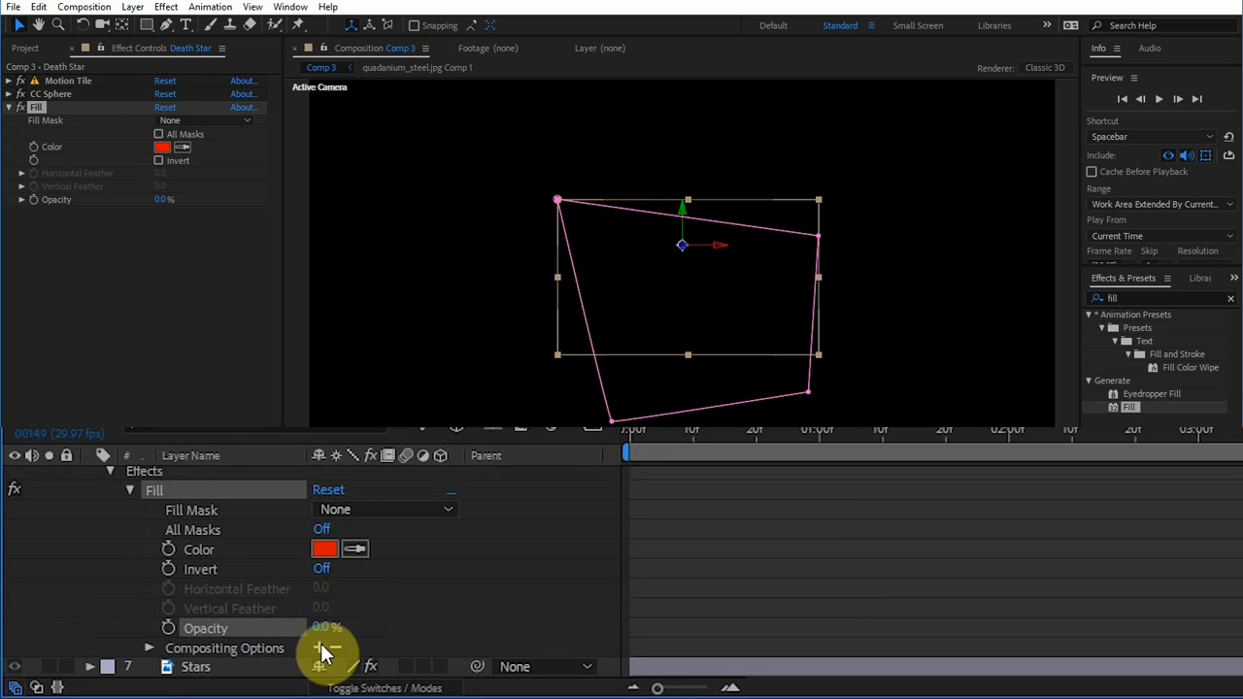
left_click(320, 646)
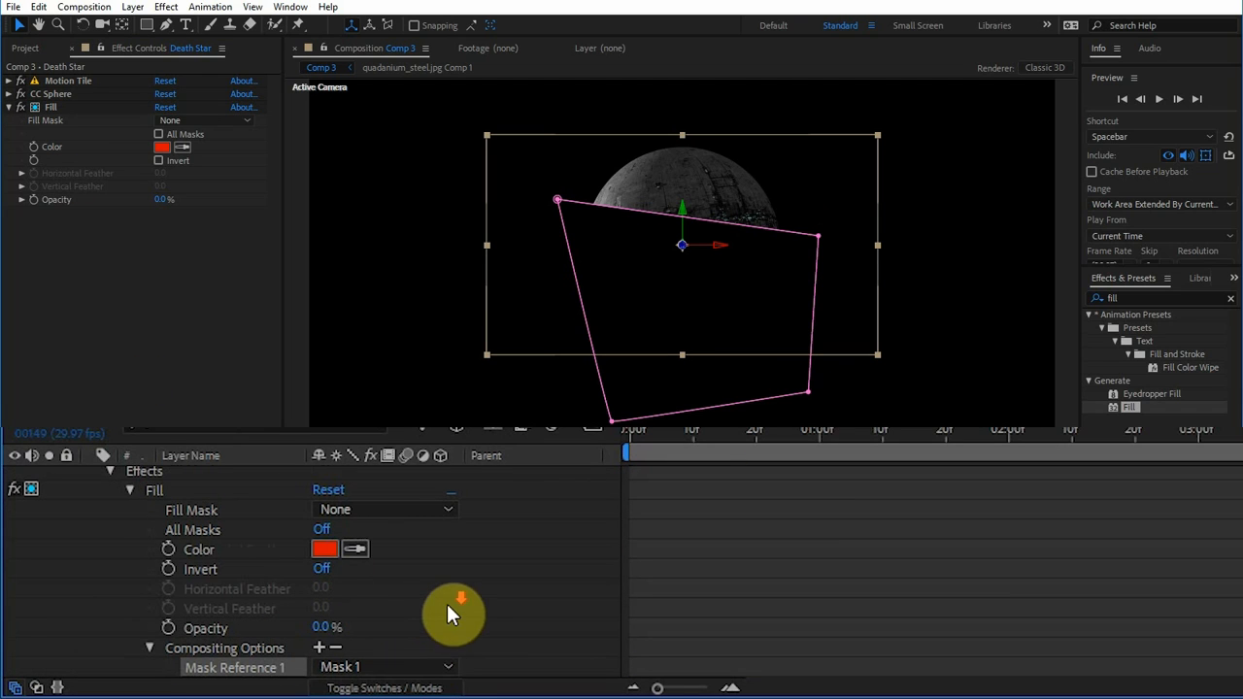
scroll(448, 612, "down", 2)
left_click(430, 629)
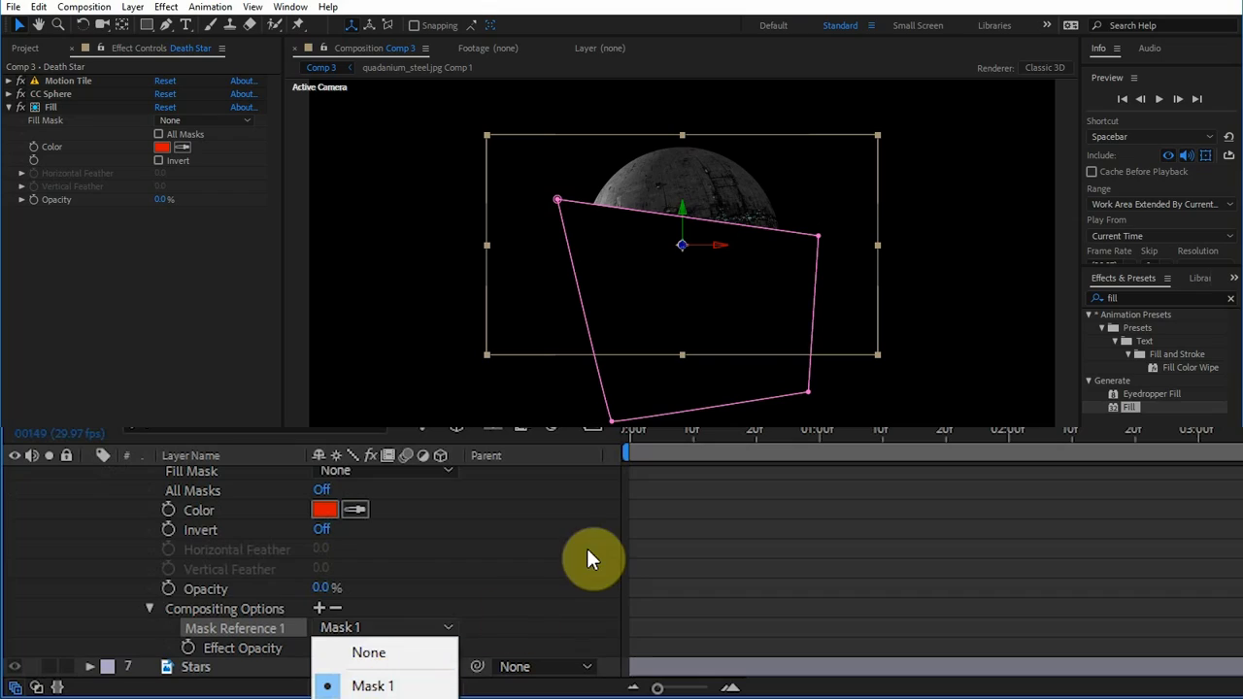
key("Escape")
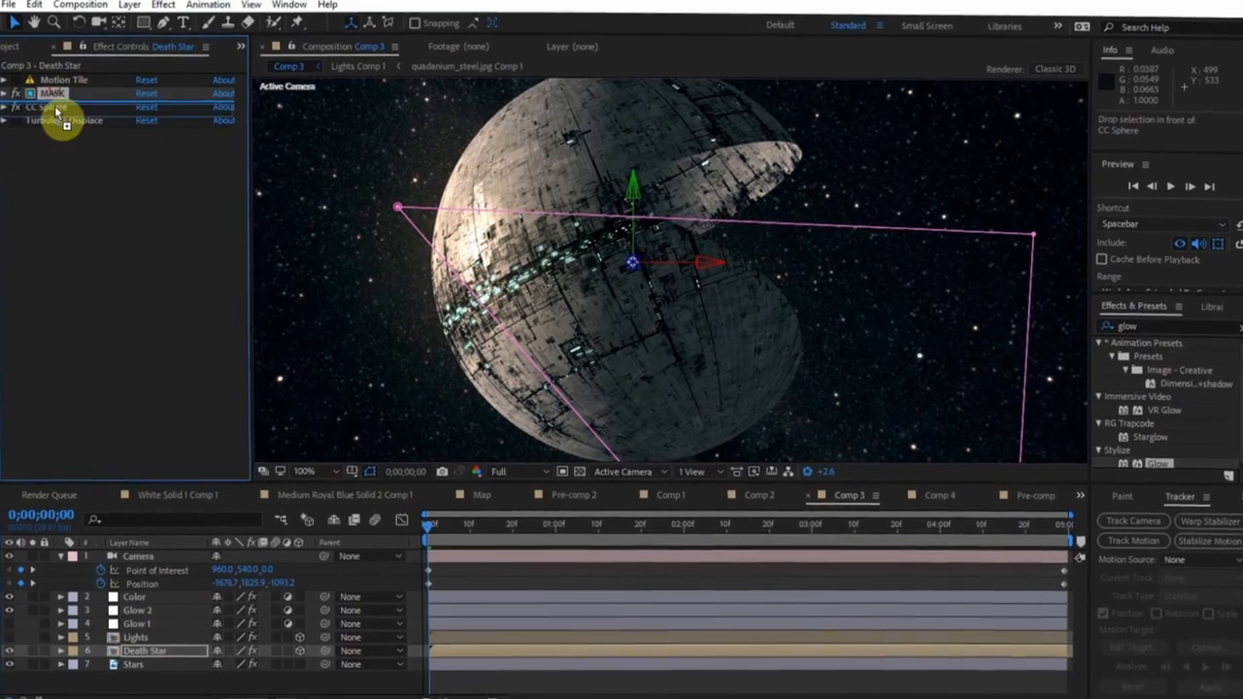
- Move the mask's upper-left and lower-left corners inward so its left edge cuts through the middle of the sphere
left_click_drag(56, 114, 55, 95)
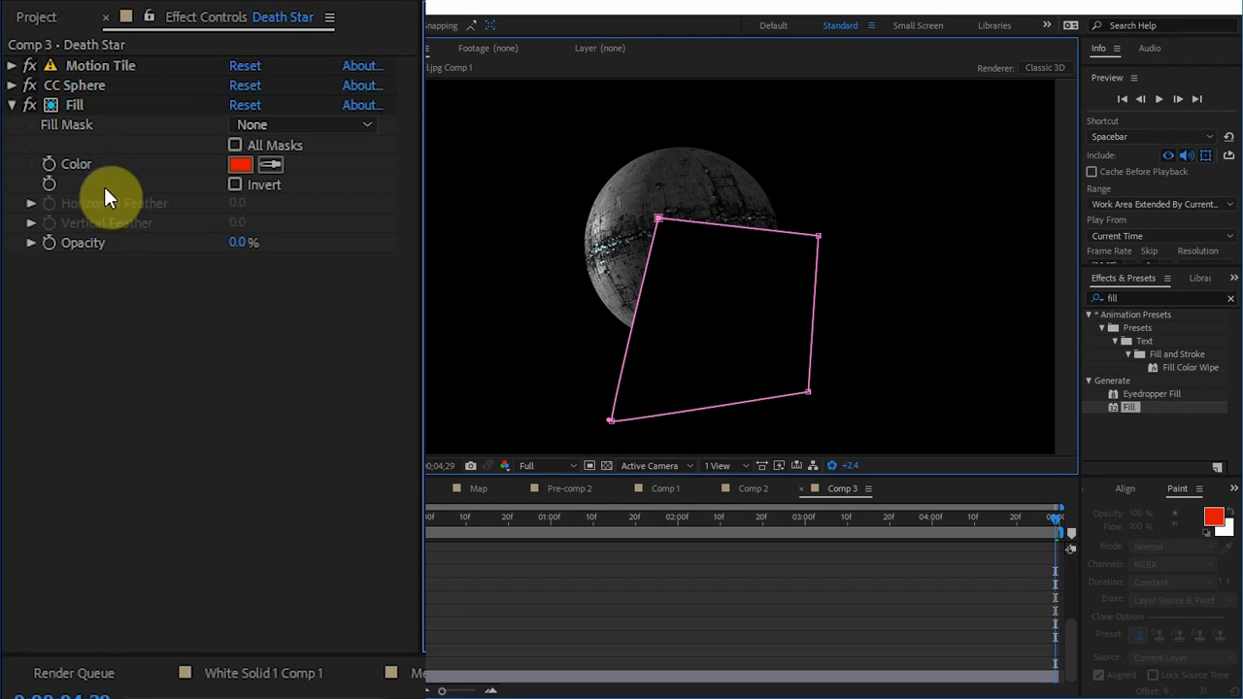
left_click(614, 421)
left_click_drag(684, 428, 689, 423)
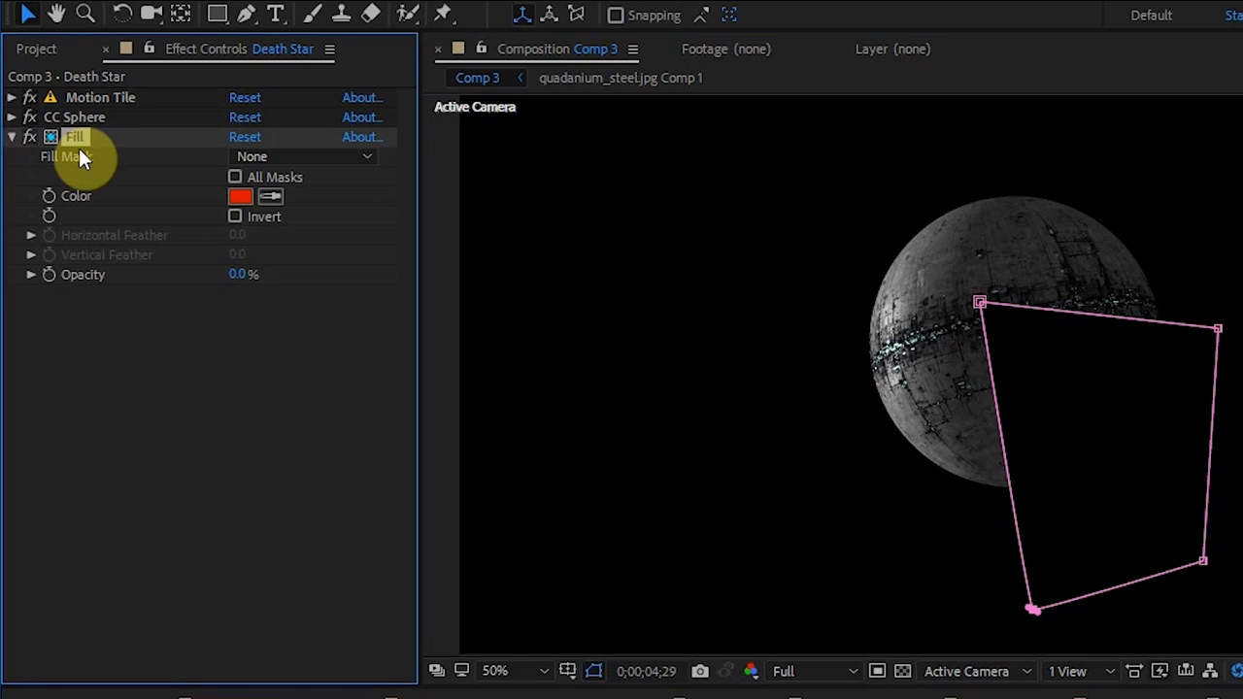
- Rename the Fill effect to MASK and test it above Motion Tile before returning it below CC Sphere
key("Return")
type("MASK")
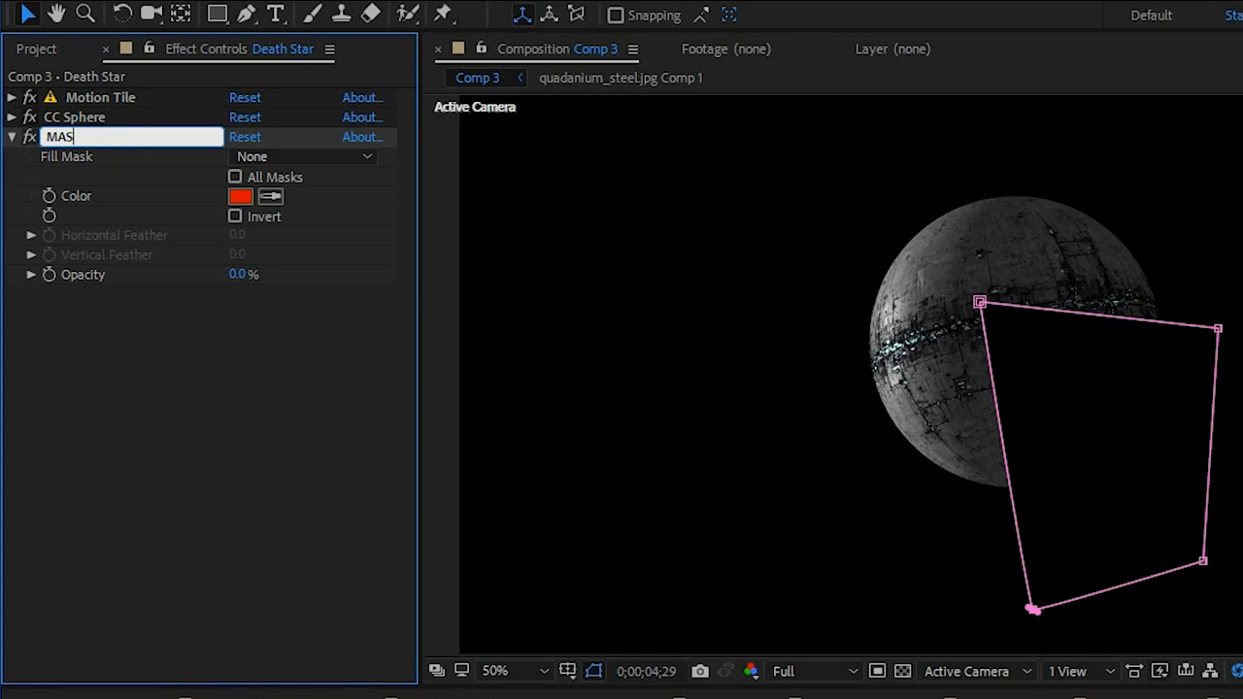
key("Return")
left_click_drag(97, 146, 68, 96)
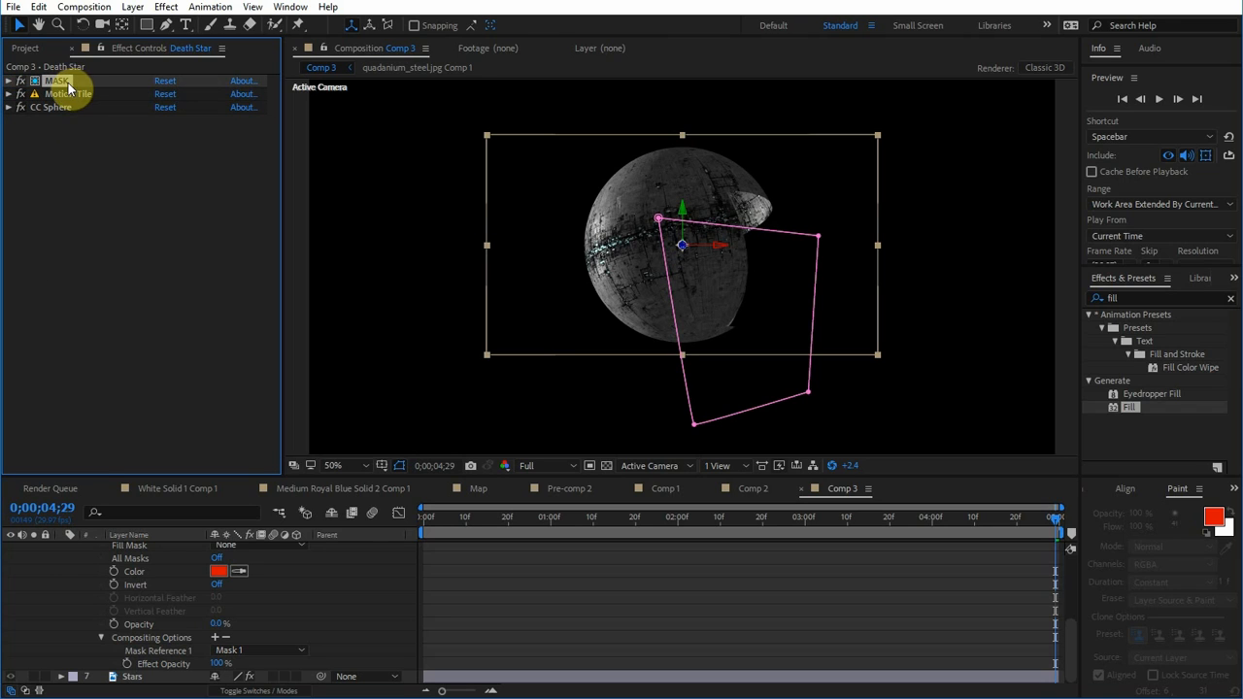
mouse_move(68, 94)
left_mouse_down()
mouse_move(68, 79)
mouse_move(75, 111)
left_mouse_up()
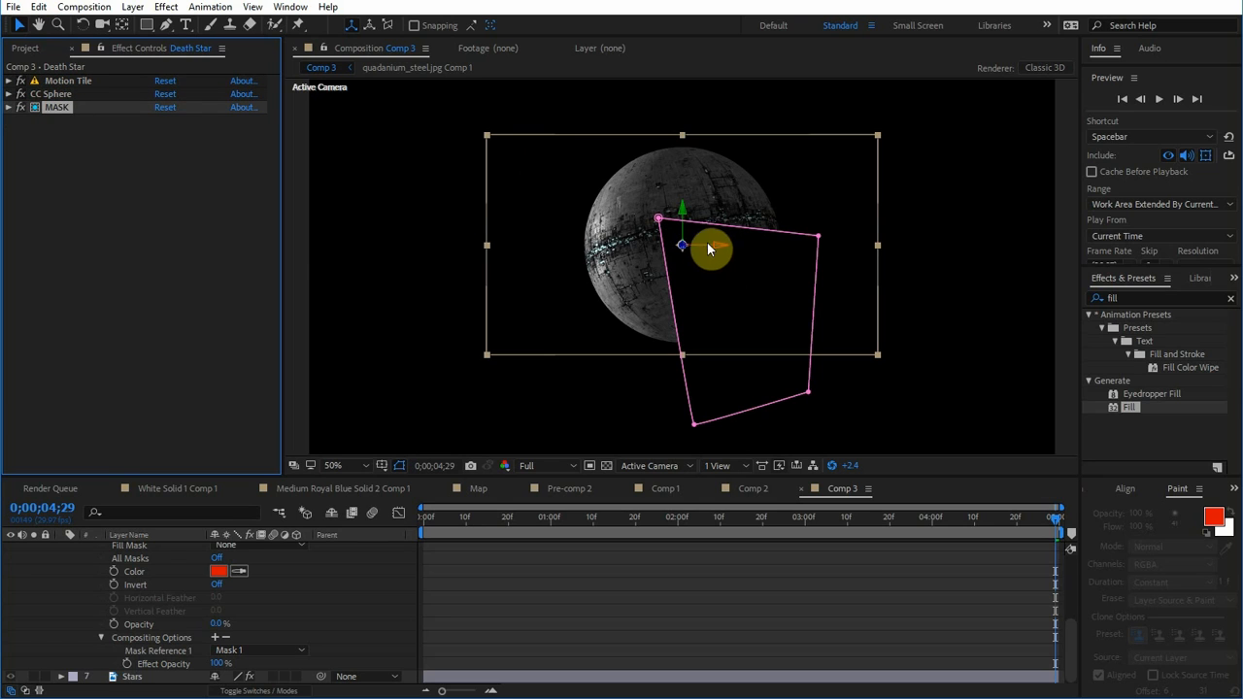
- Search the effects library for "maszk"
left_click(1186, 298)
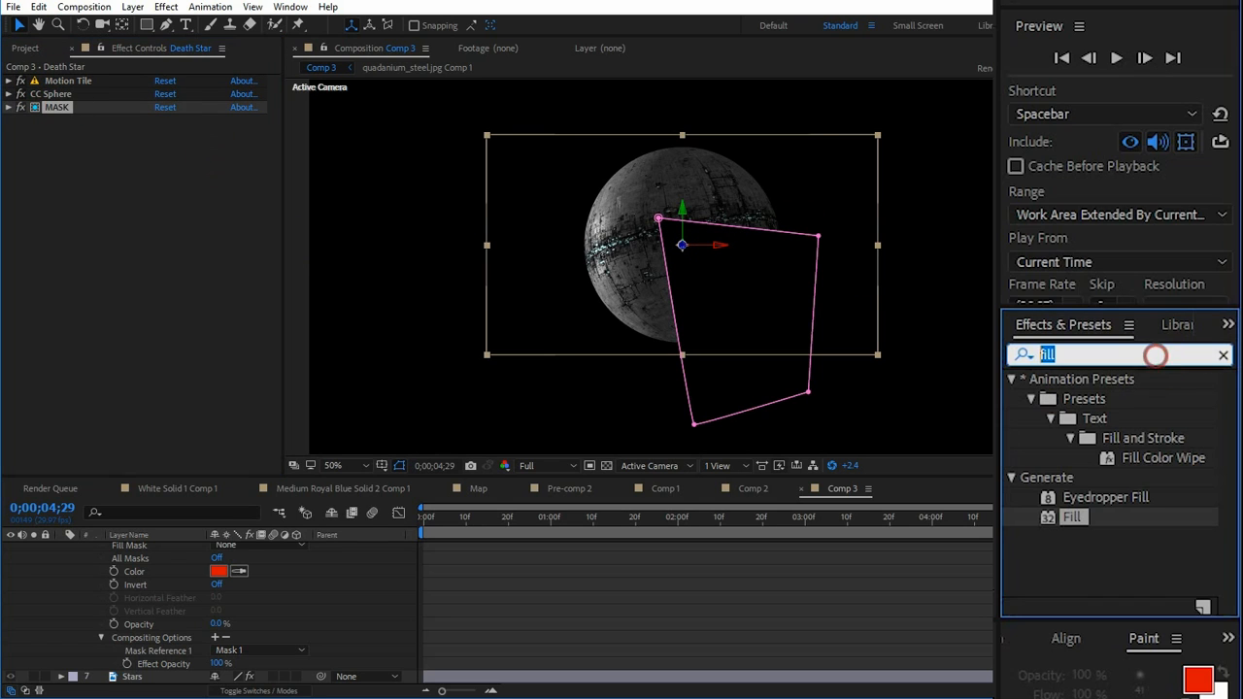
type("maszk")
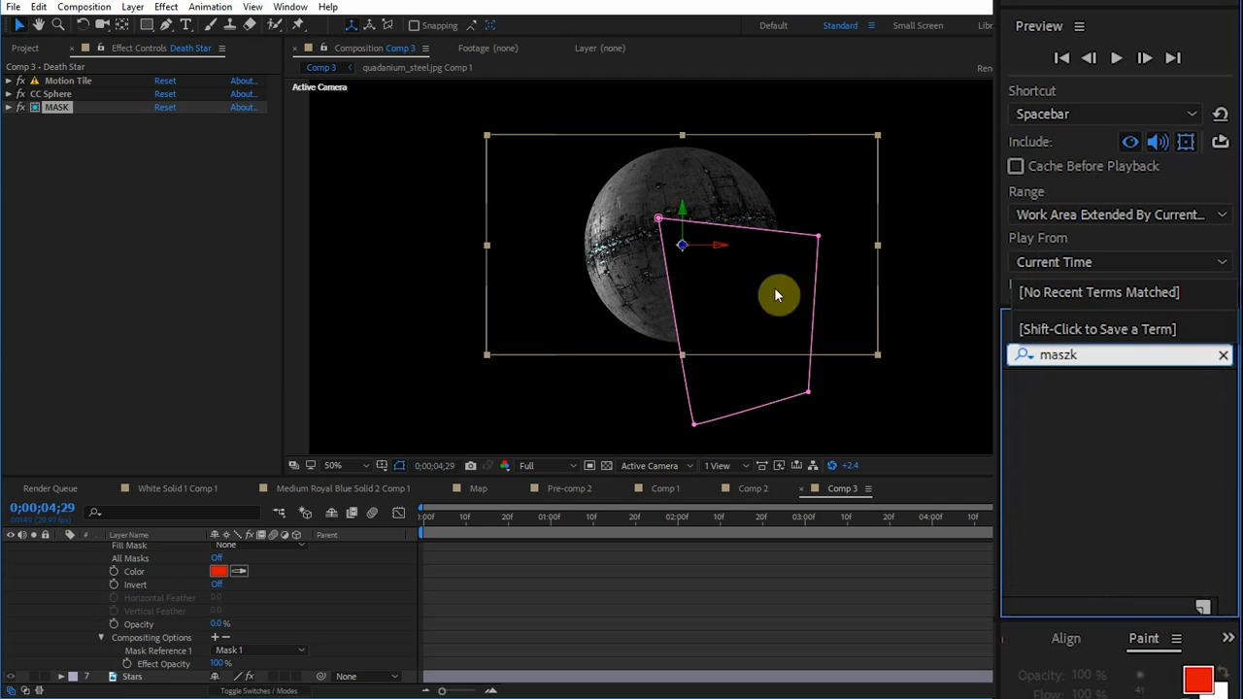
left_click(1104, 355)
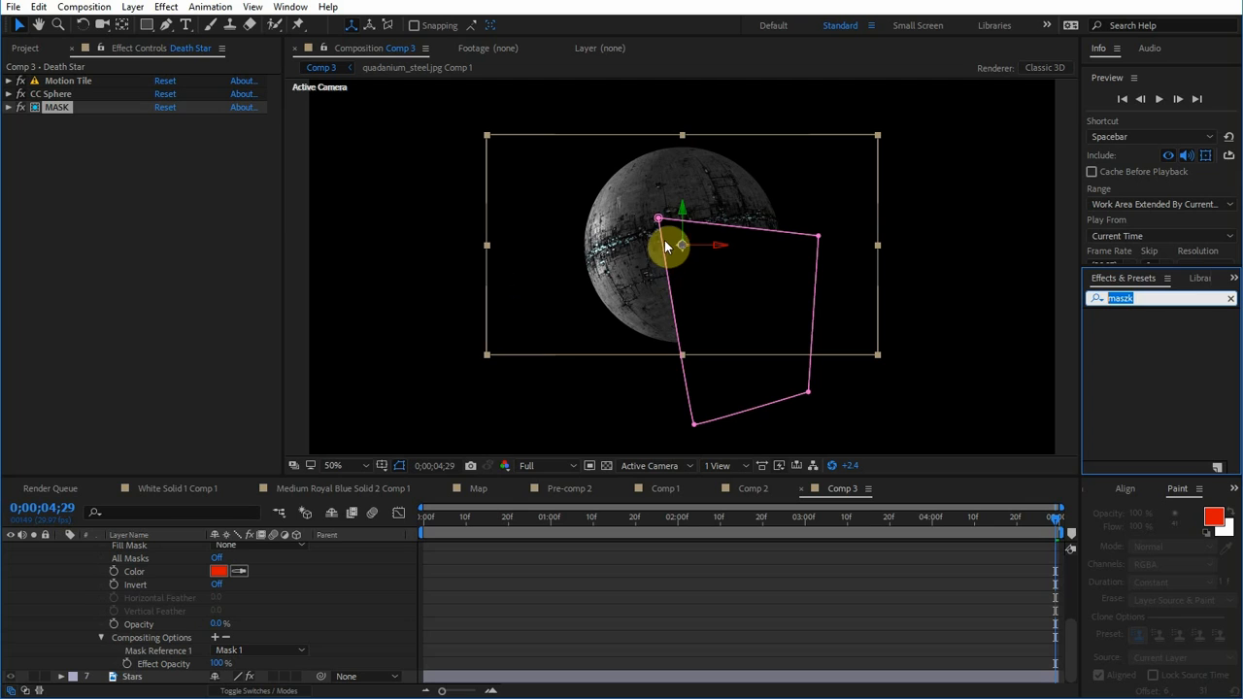
left_click_drag(651, 222, 626, 220)
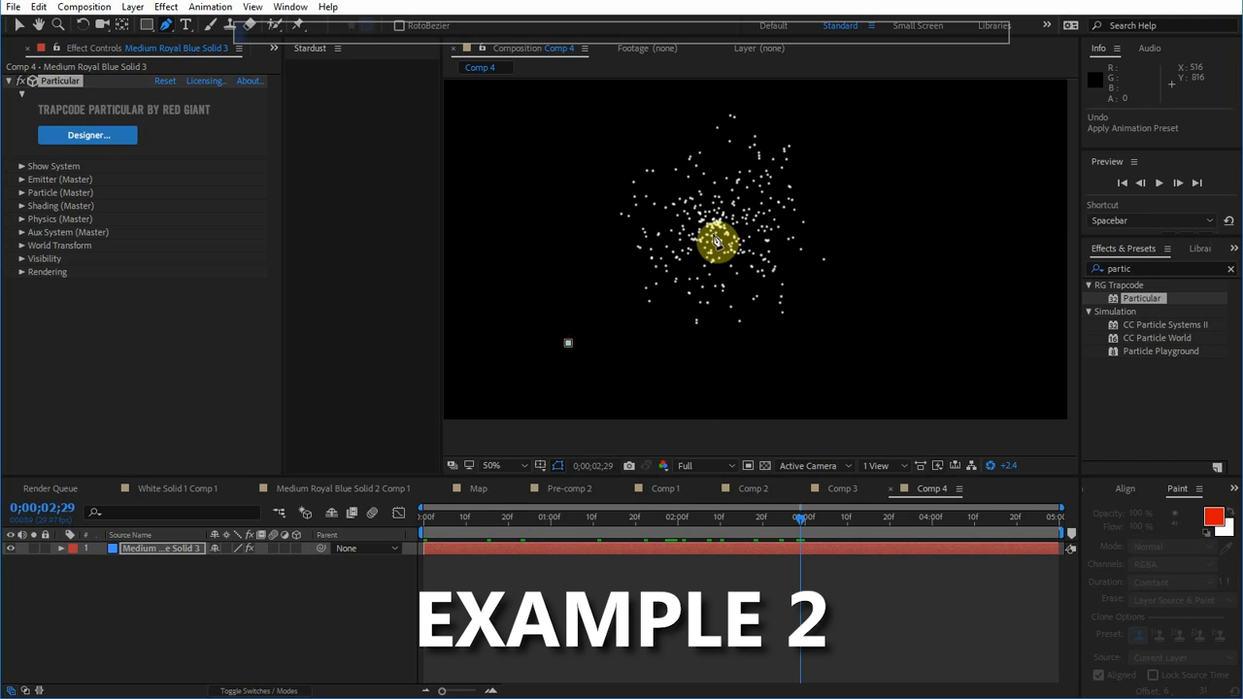
- Draw a four-point mask from the emitter's centre across the lower part of the particle burst with the Pen tool
left_click(719, 224)
left_click(984, 282)
left_click(730, 401)
left_click(569, 342)
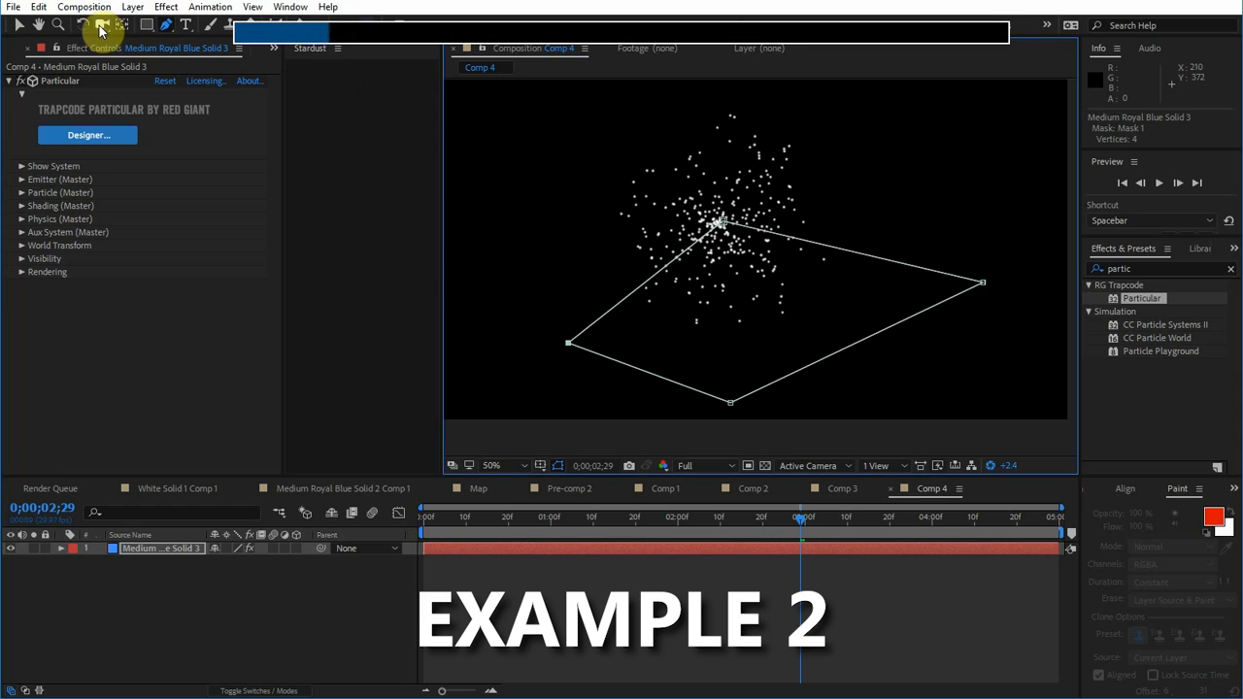
- Apply a Fill effect below Particular, set its opacity to 0%, and add a mask reference to Mask 1
left_click_drag(1072, 473, 126, 361)
left_click_drag(157, 380, 122, 380)
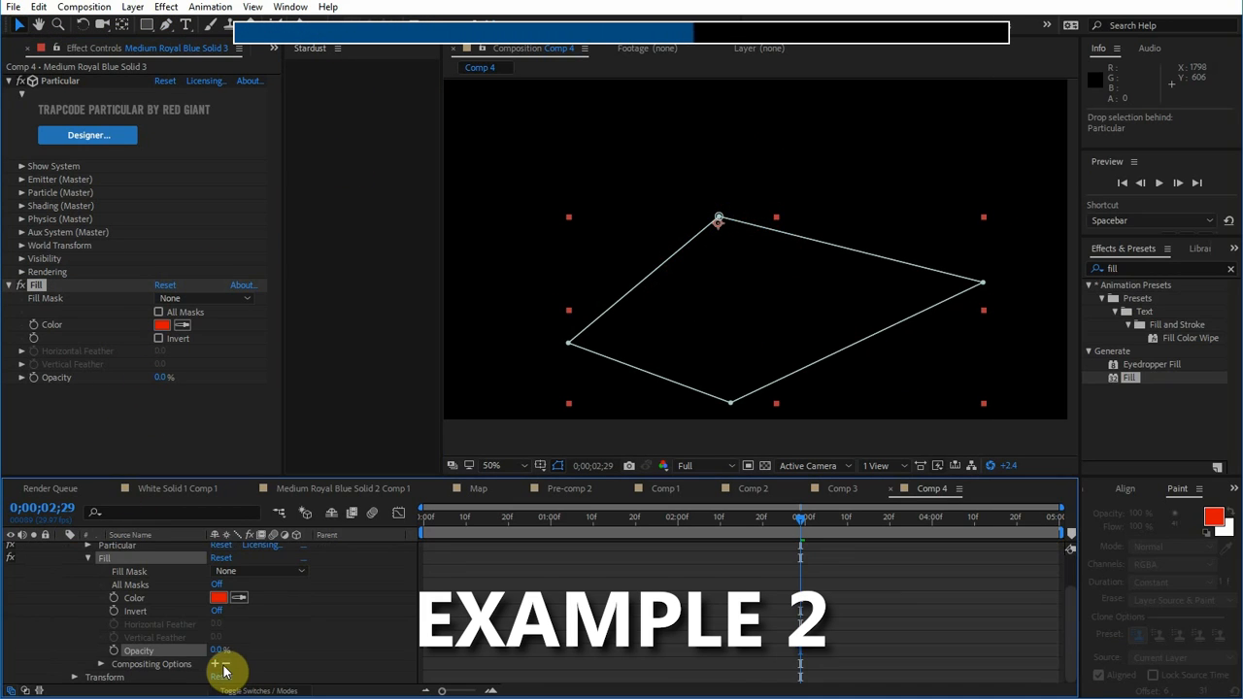
left_click(215, 664)
- Reshape the particle mask by raising its top vertex and pulling its left vertex inward
left_click_drag(723, 217, 731, 159)
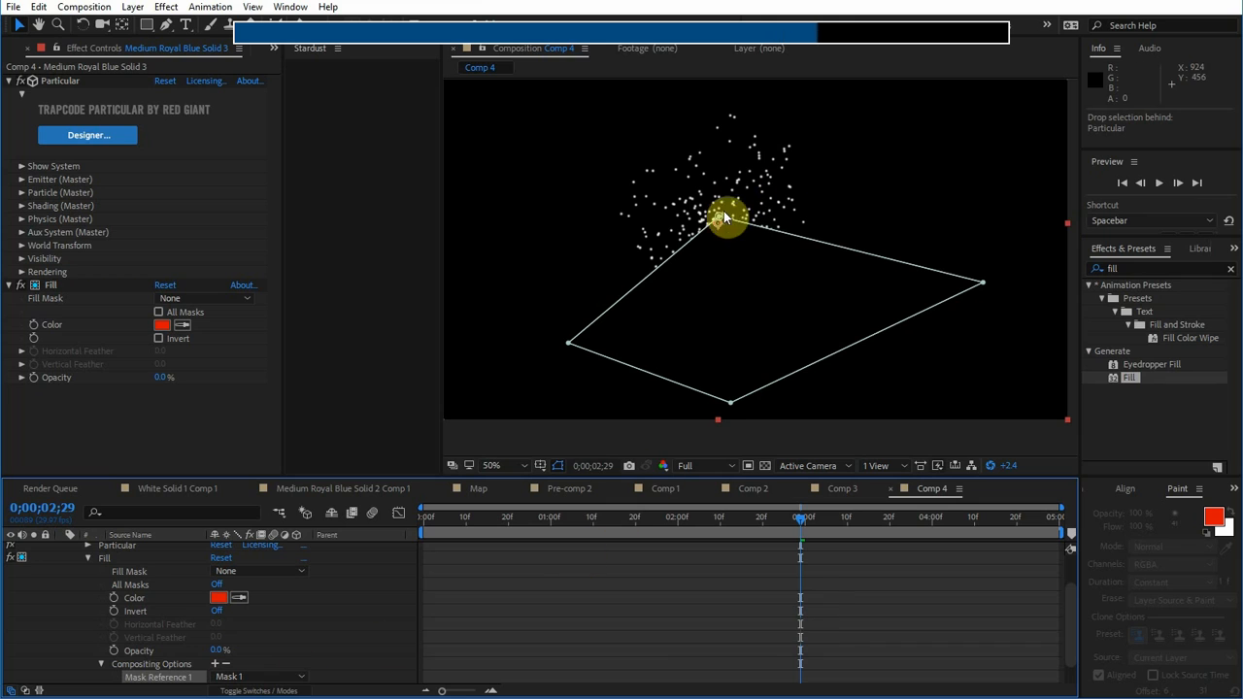
left_click_drag(568, 342, 624, 316)
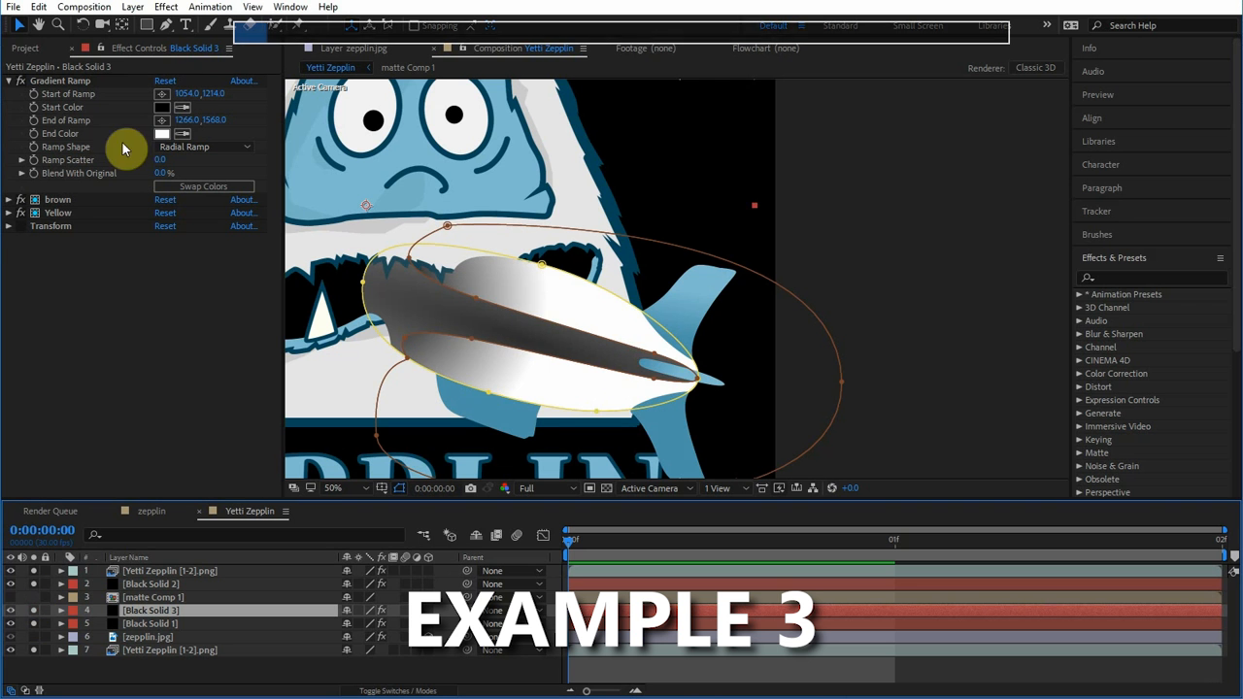
- Enable the Transform effect on Black Solid 3 and move the brown and Yellow mask effects below it
left_click(22, 226)
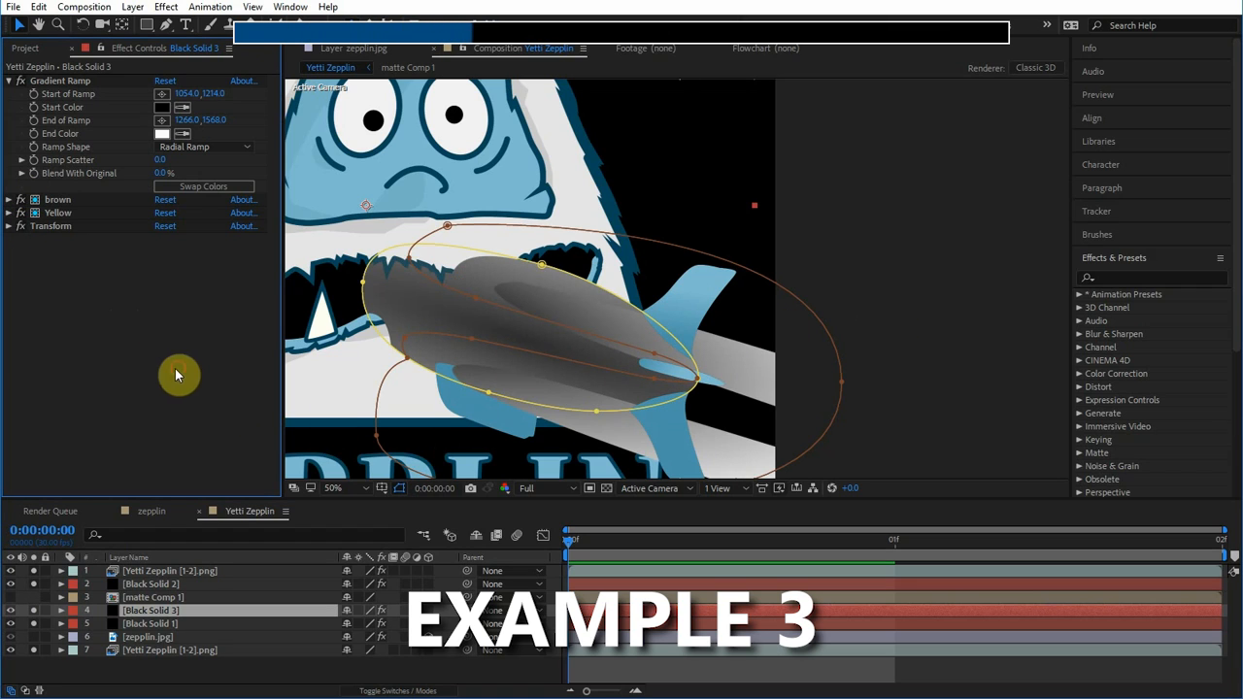
left_click(64, 200)
left_click(62, 215, "ctrl")
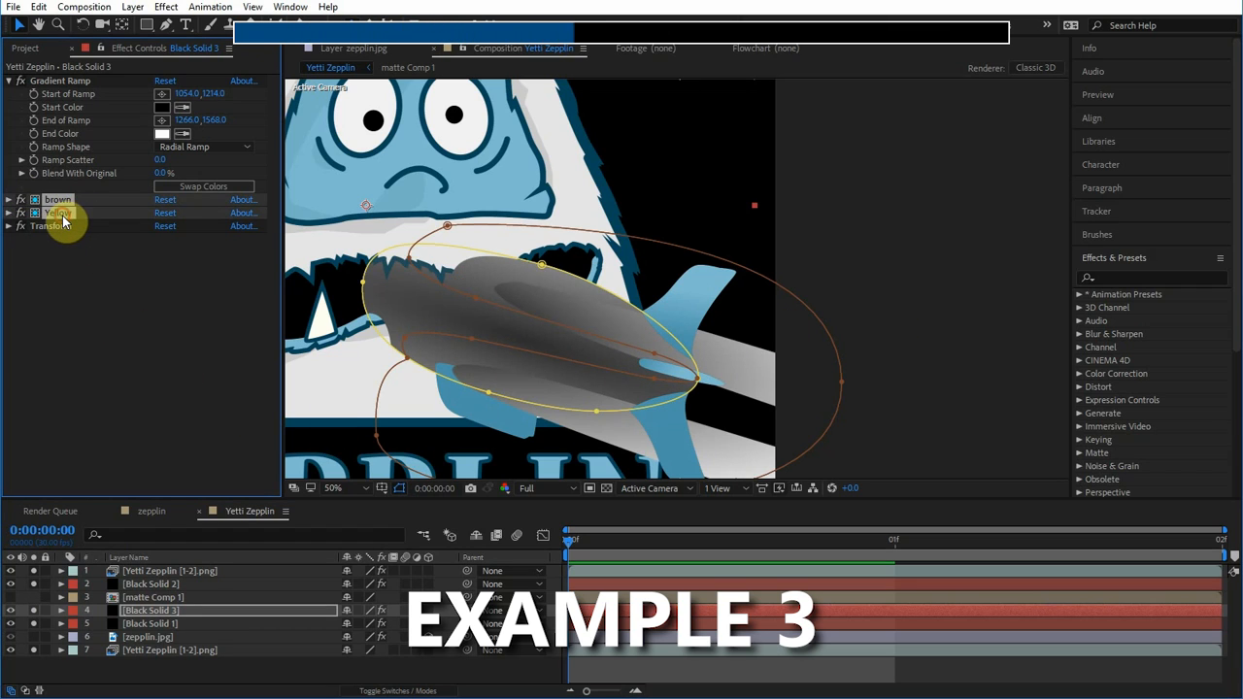
left_click_drag(64, 220, 71, 257)
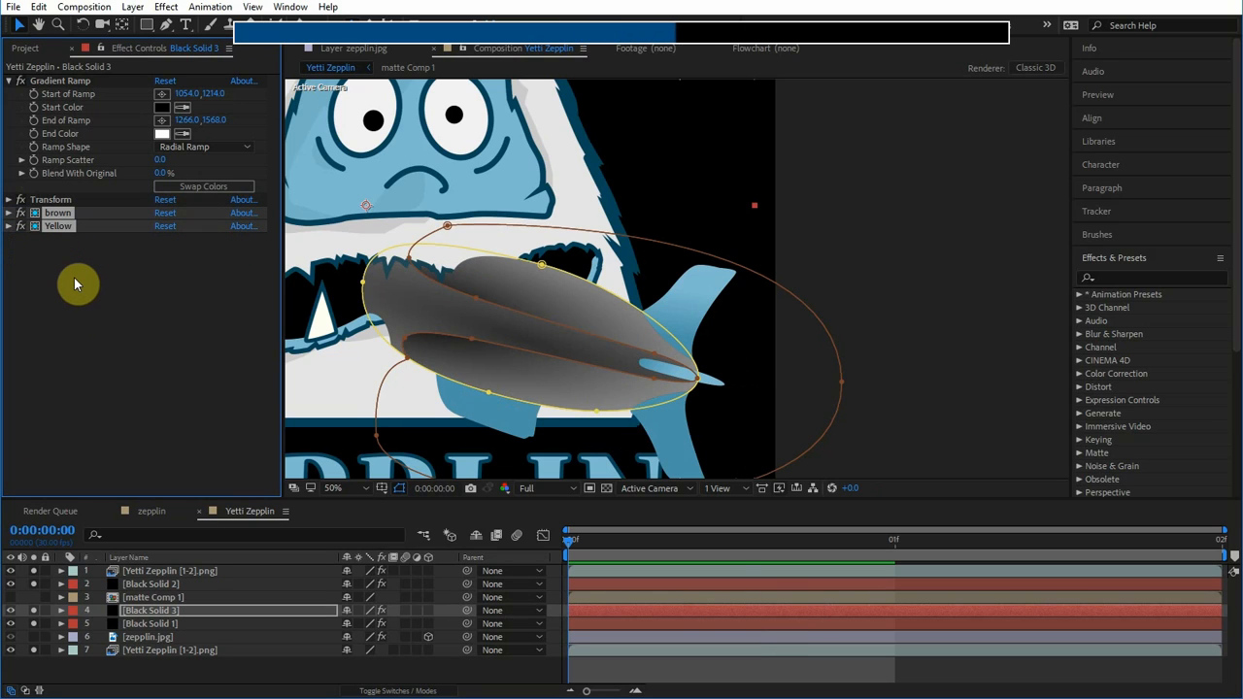
left_click(60, 79)
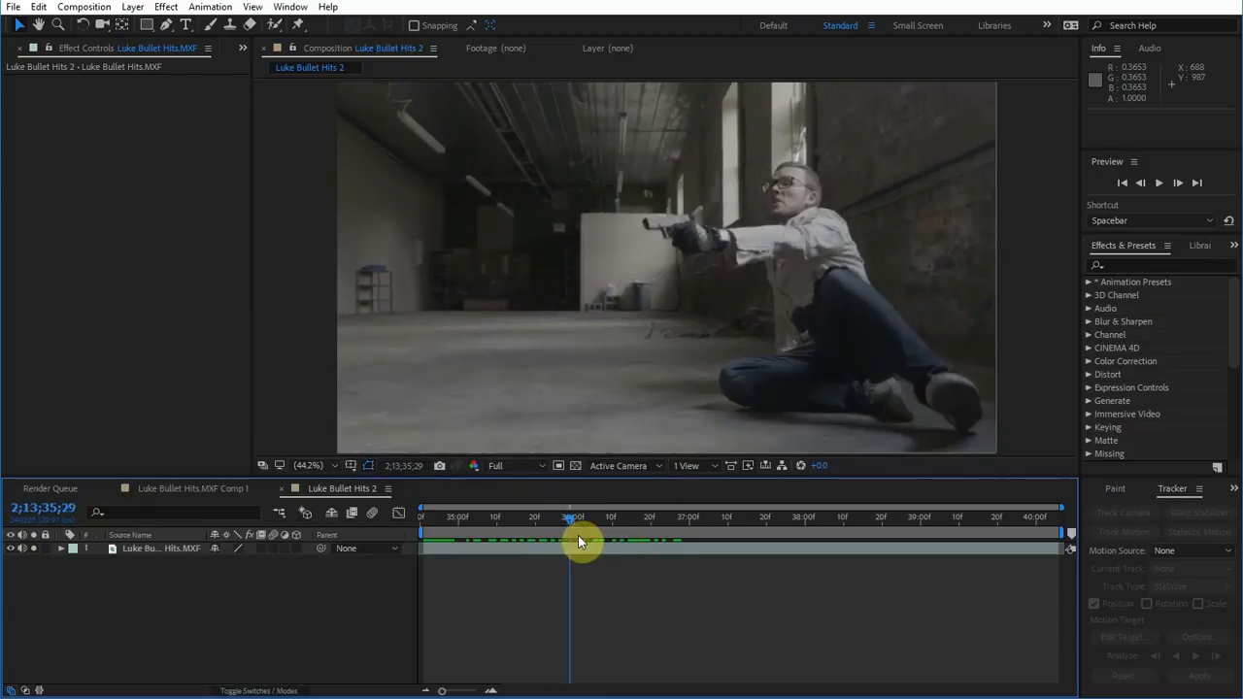
- Scrub through the bullet-hits footage to review the actor's movement in the shot
left_click_drag(578, 535, 596, 533)
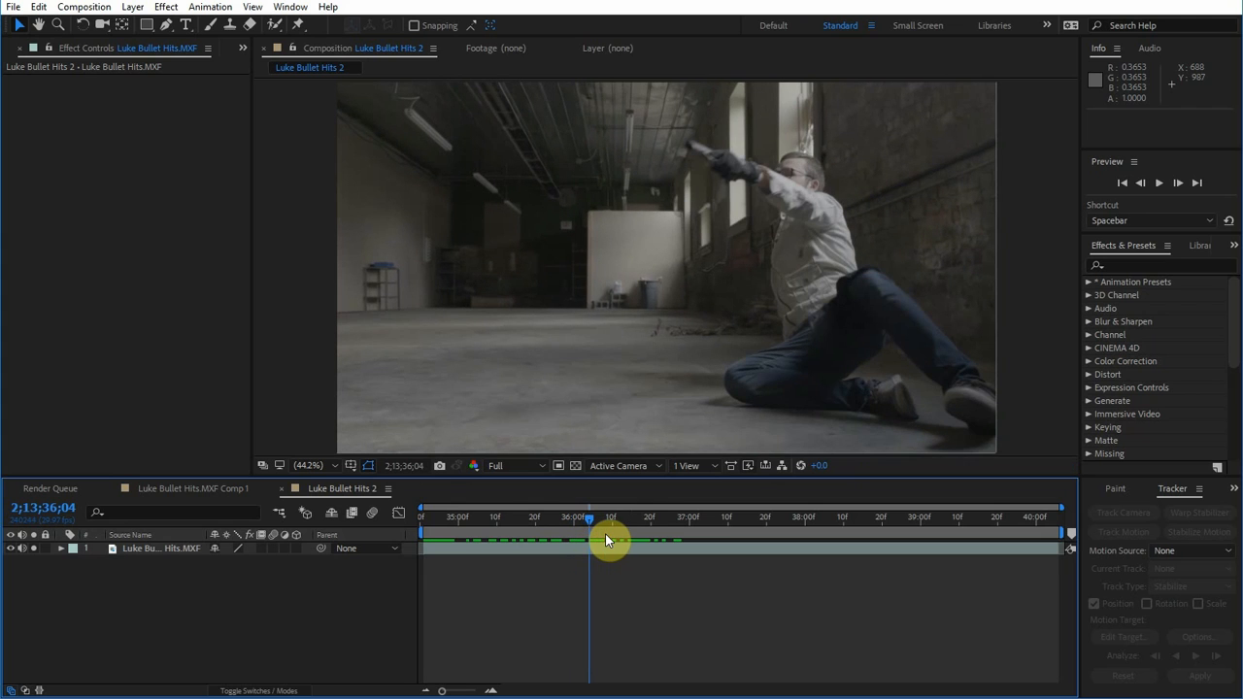
left_click(660, 534)
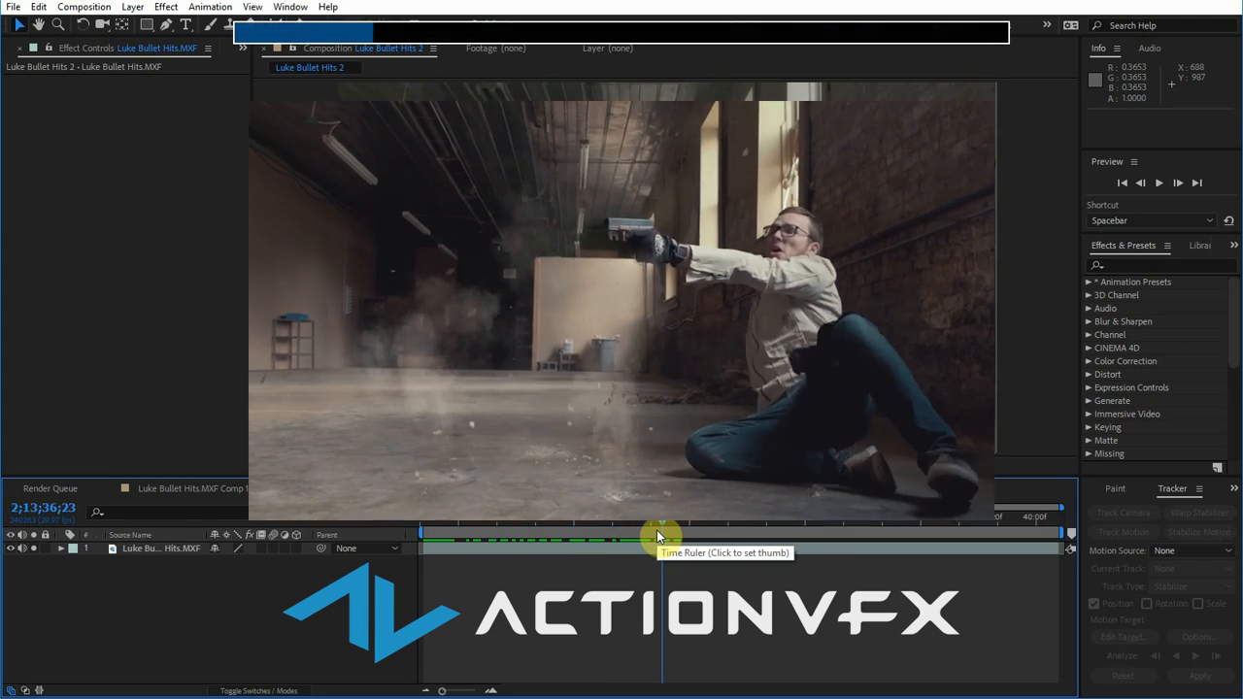
mouse_move(658, 534)
left_mouse_down()
mouse_move(398, 541)
mouse_move(638, 535)
left_mouse_up()
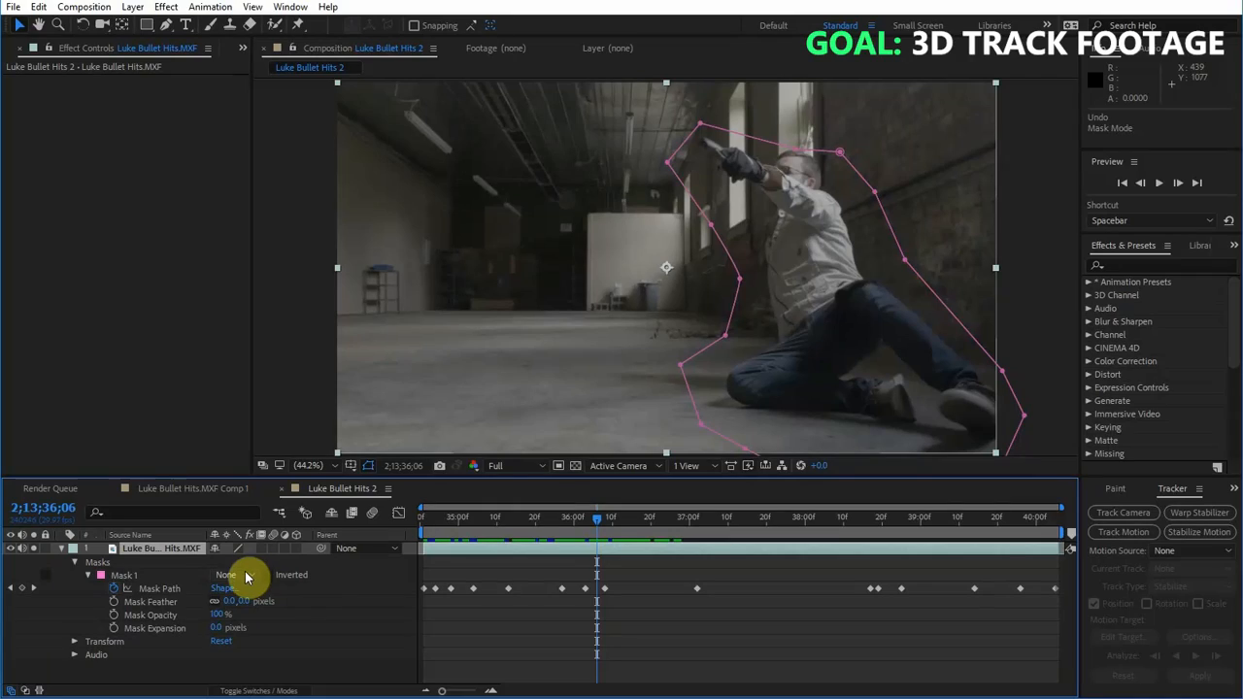
- Set Mask 1 around the actor to Subtract and scrub ahead to check the cutout
left_click(244, 571)
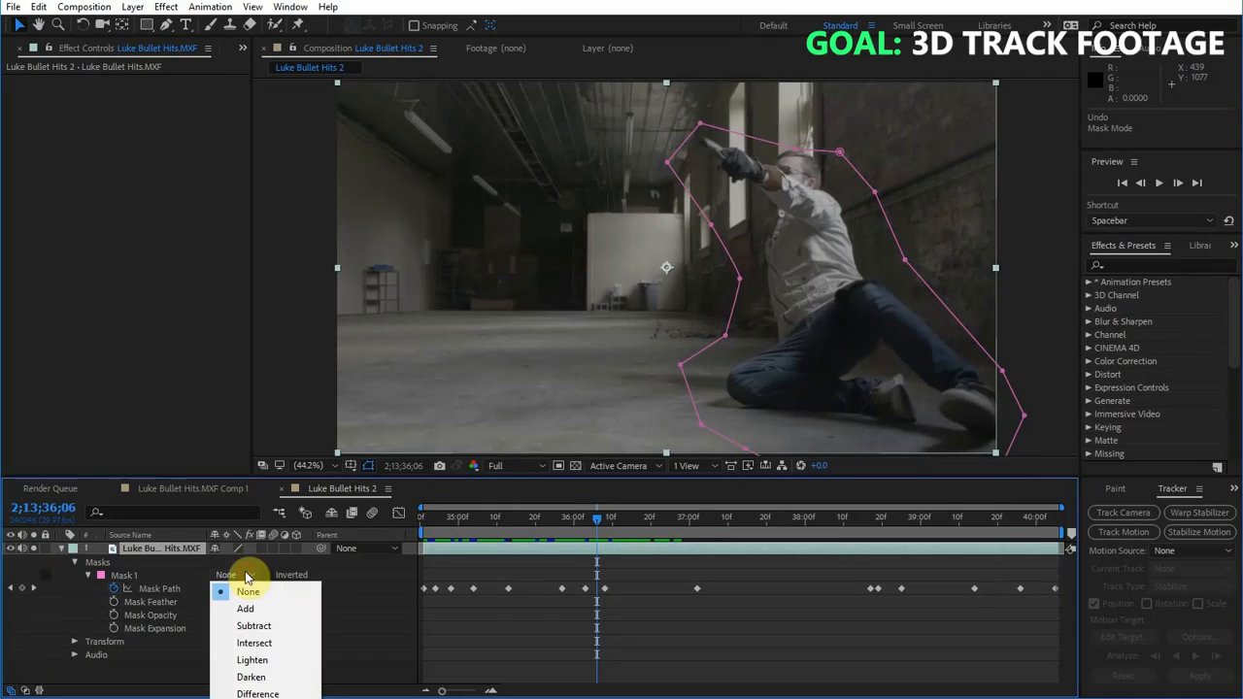
left_click(252, 626)
left_click_drag(608, 514, 814, 519)
- Pre-compose the masked clip into a new composition named Footage
left_click(60, 550)
left_click(133, 7)
left_click(200, 606)
type("Footage")
left_click(614, 415)
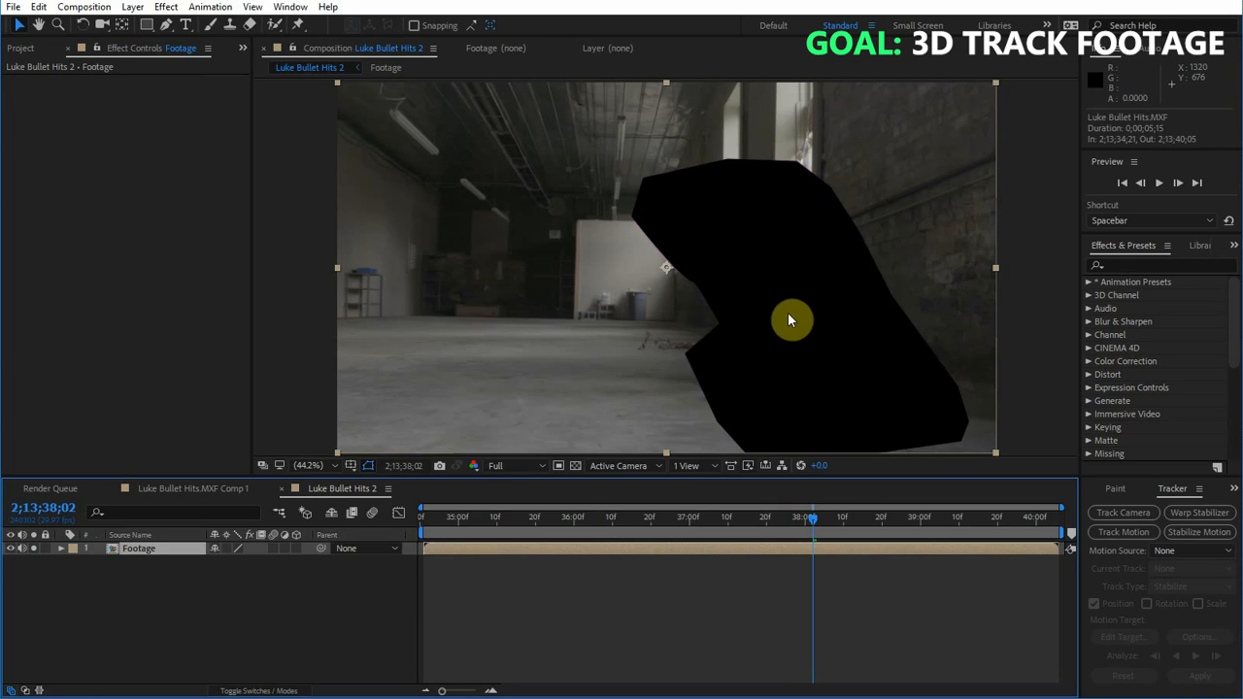
- Run the 3D Camera Tracker on the Footage layer and scrub through the solved track points
left_click(209, 9)
left_click(255, 282)
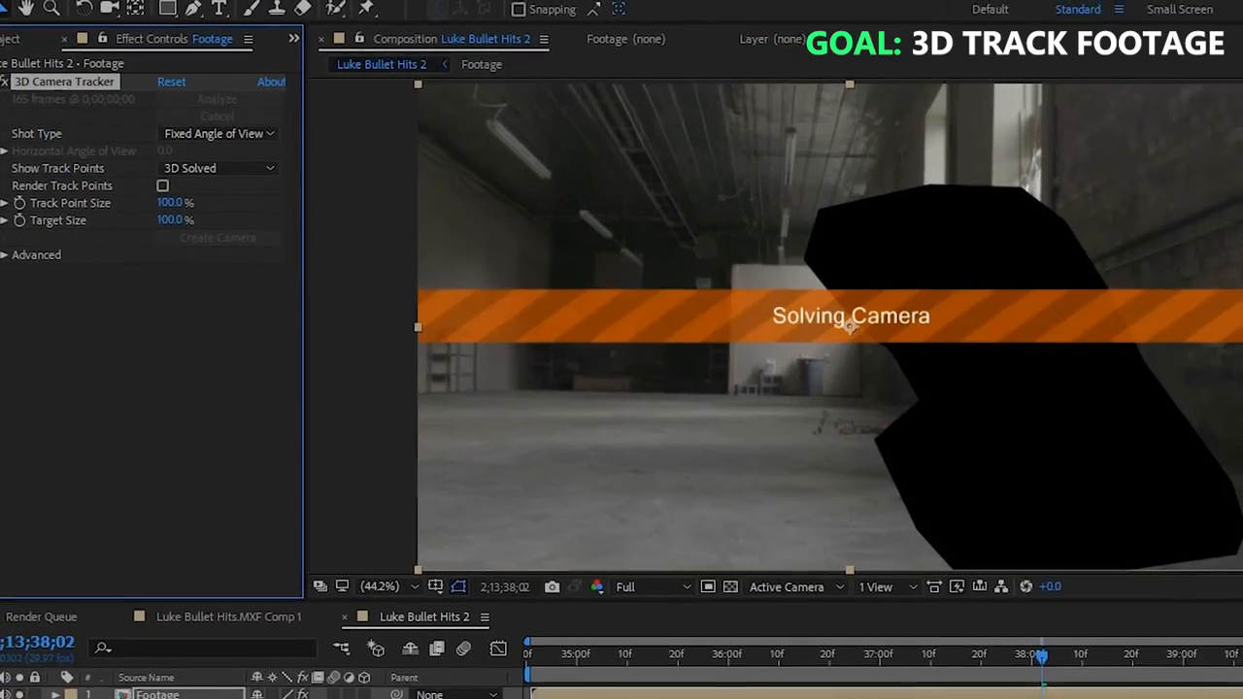
left_click_drag(650, 523, 1010, 524)
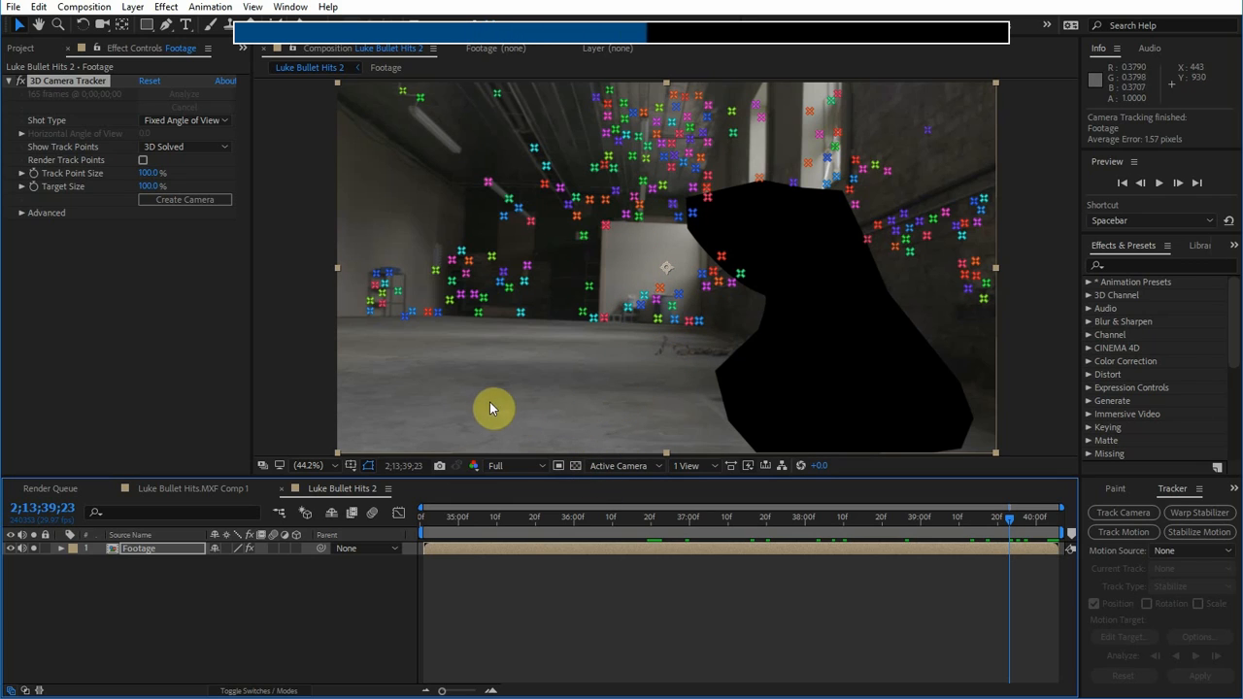
left_click_drag(1011, 522, 945, 529)
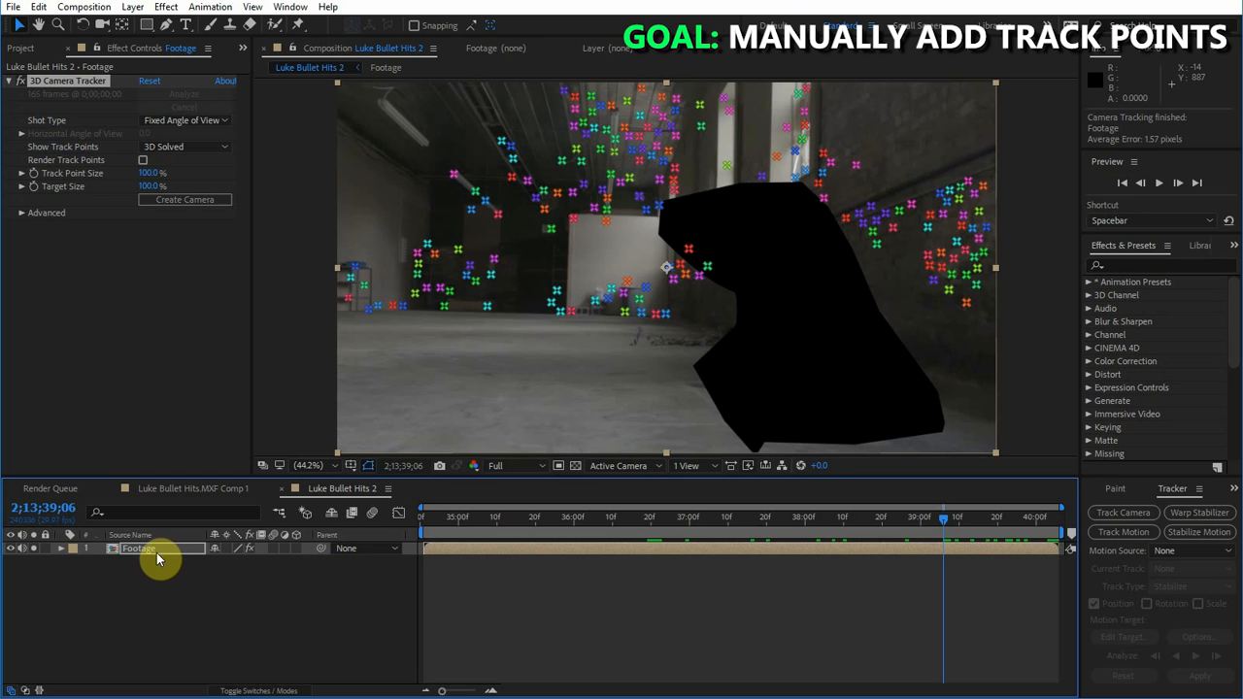
- Motion-track a floor point on the clip inside the Footage composition and scrub through the tracked result
double_click(156, 553)
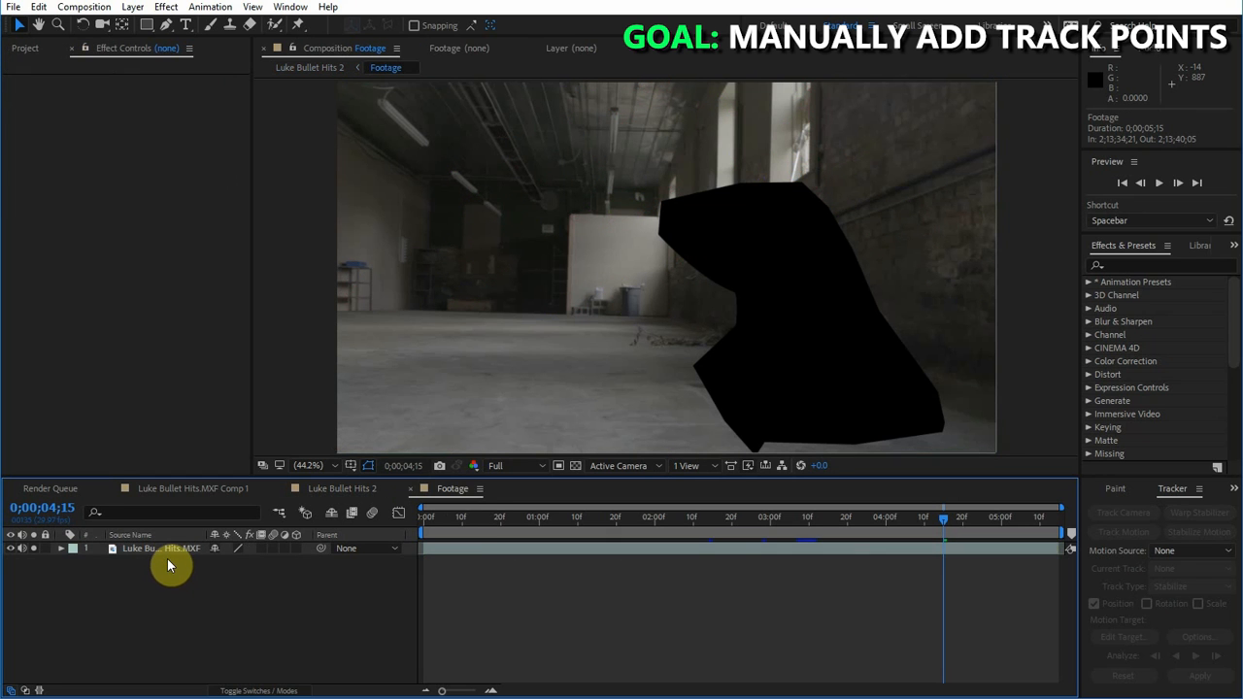
left_click(173, 549)
left_click_drag(902, 527, 790, 526)
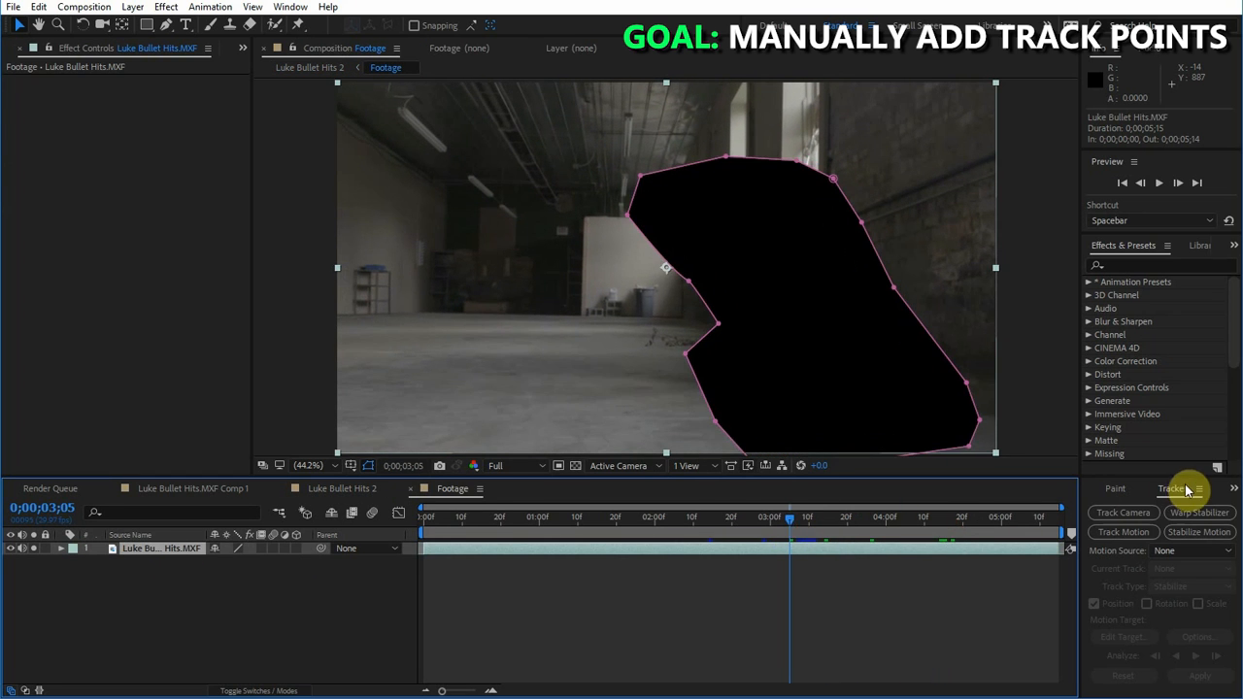
left_click(290, 7)
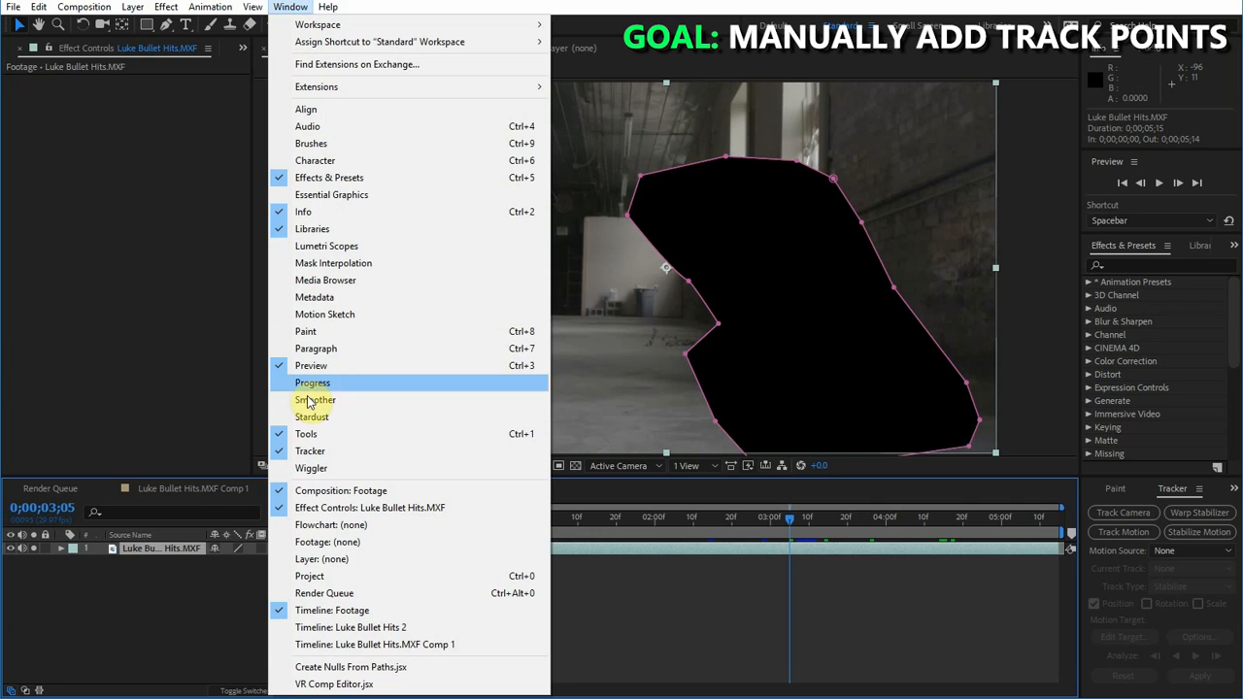
left_click(315, 452)
left_click(1141, 533)
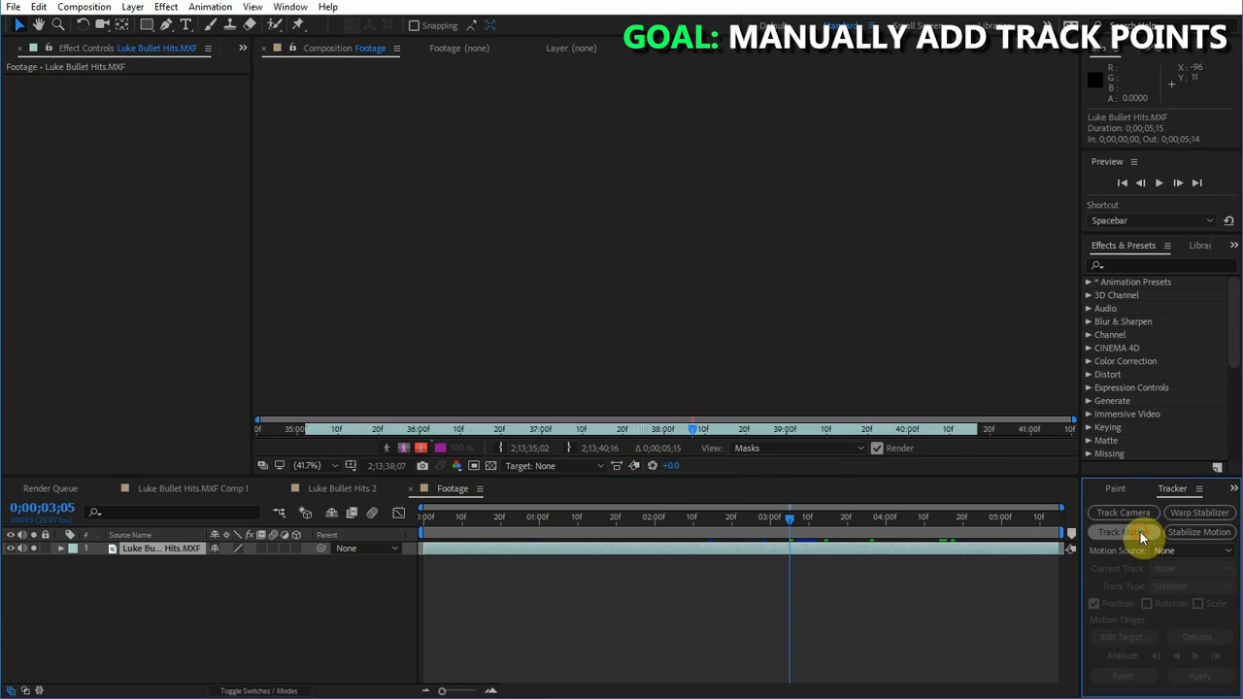
left_click_drag(721, 218, 704, 250)
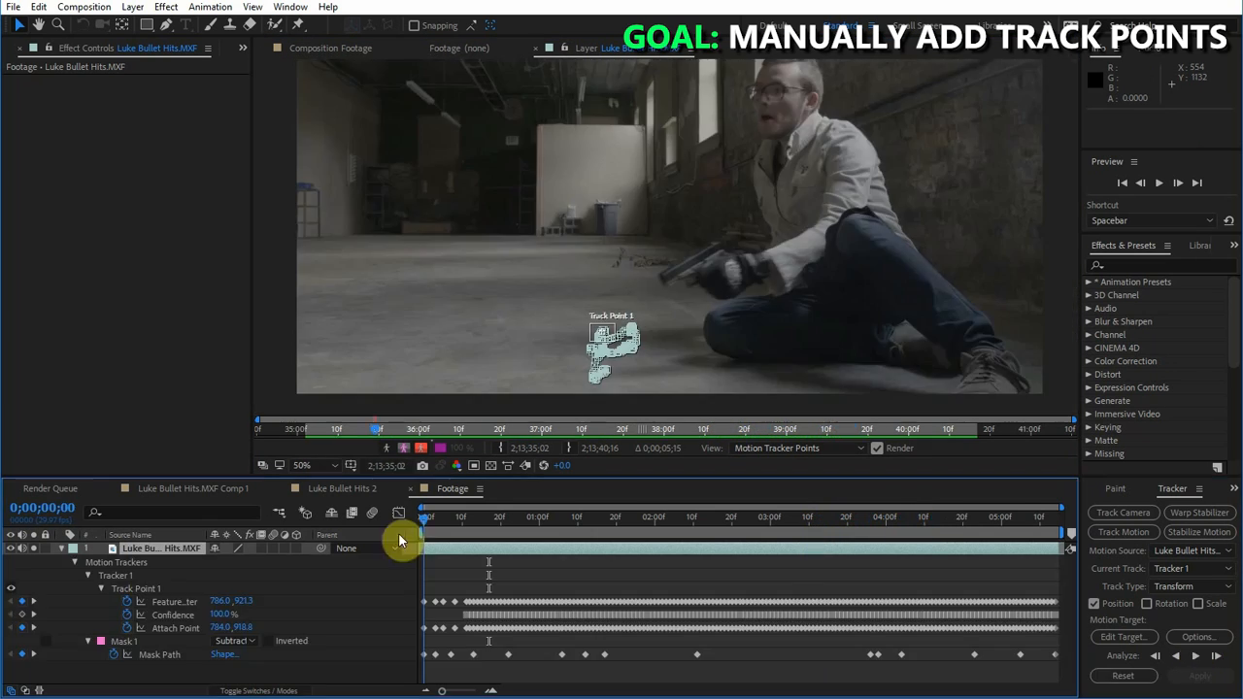
left_click_drag(424, 518, 632, 517)
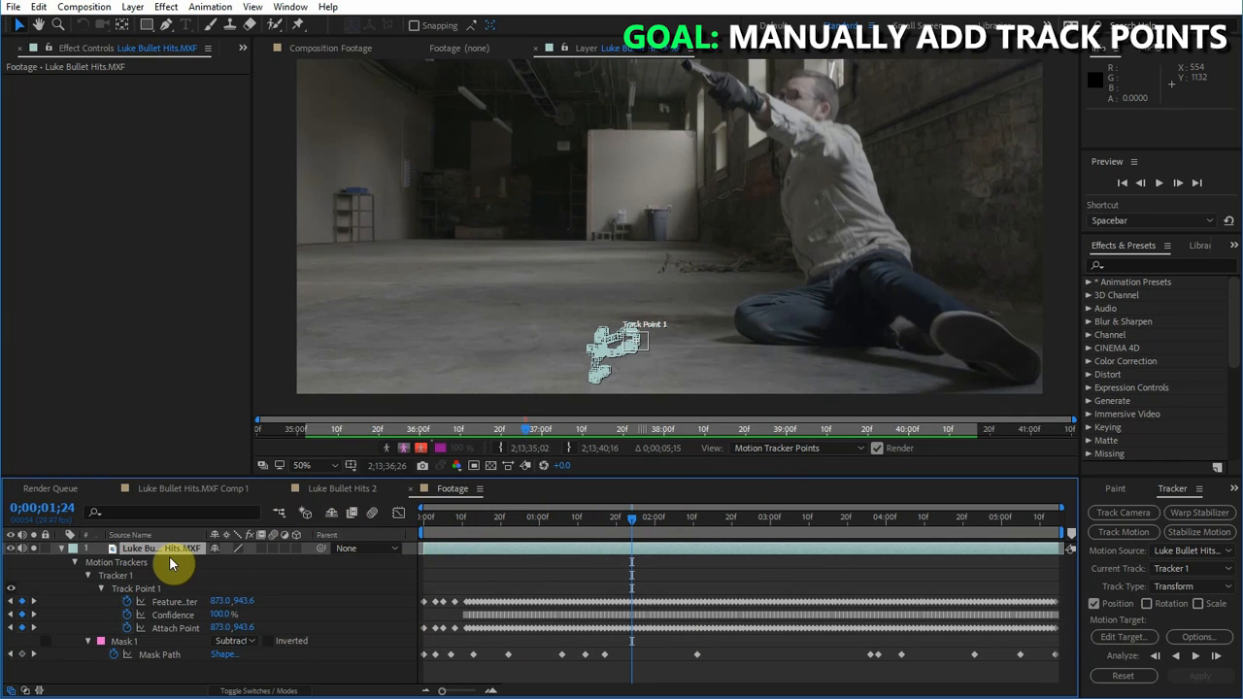
- Add a null object, set it as the motion target, and apply the Tracker 1 data to it
key("ctrl+alt+shift+y")
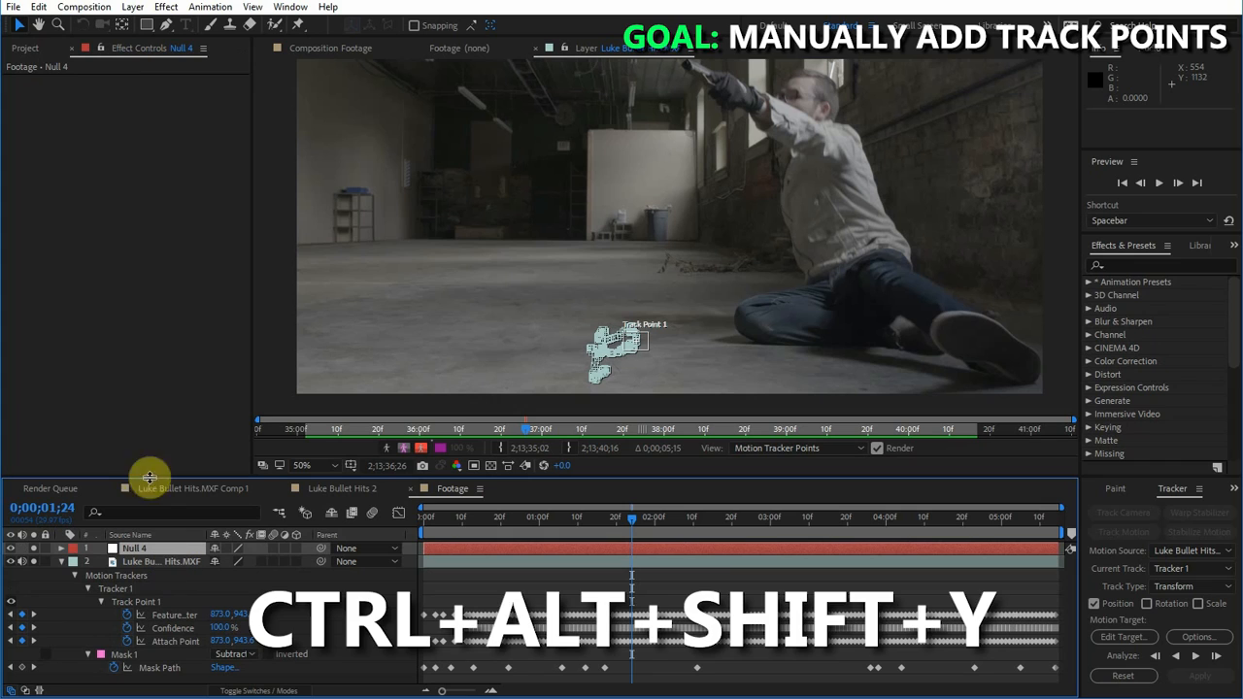
left_click(1123, 637)
left_click(767, 397)
left_click(777, 474)
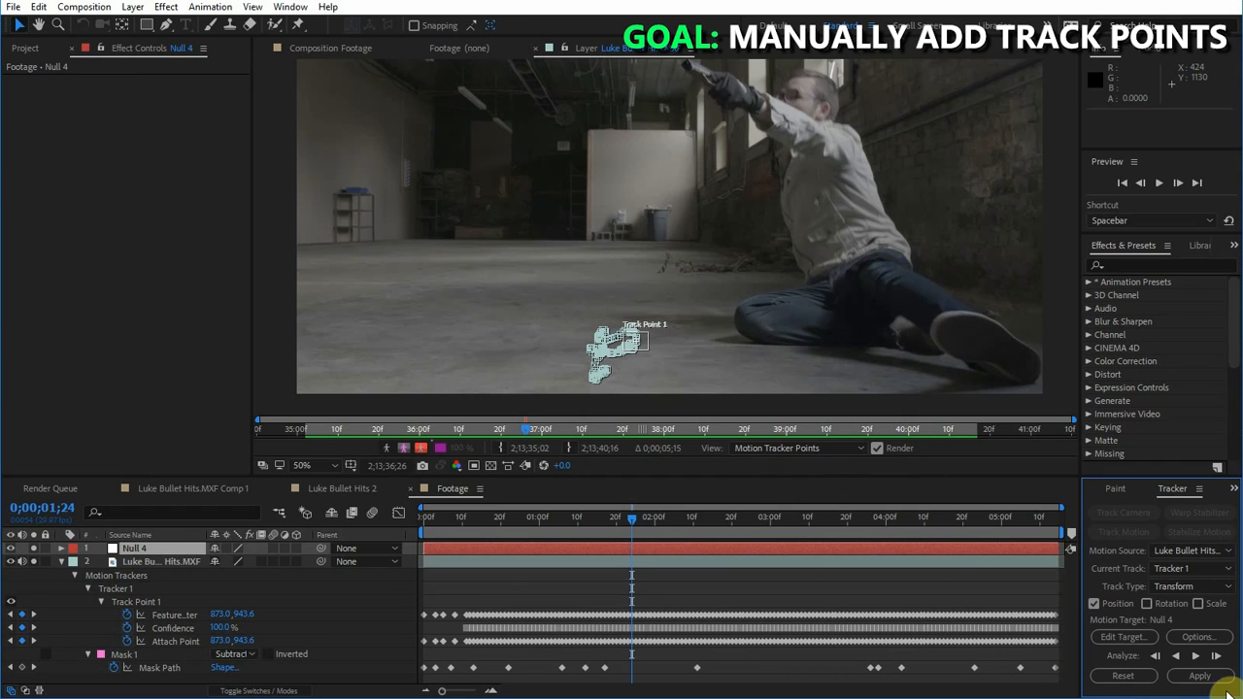
left_click(1211, 681)
left_click(715, 429)
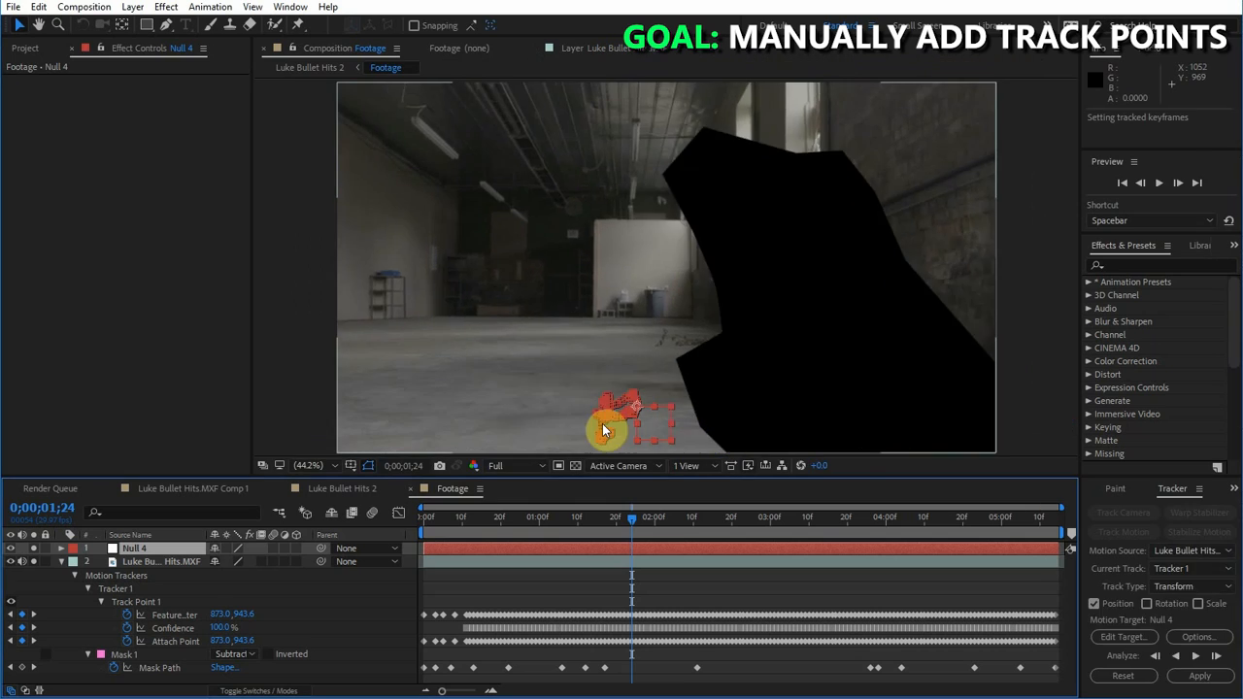
- Draw a small red X-shaped marker at the null's upper-left corner with the Pen tool and parent it to Null 4
scroll(602, 423, "up", 4)
left_click(369, 608)
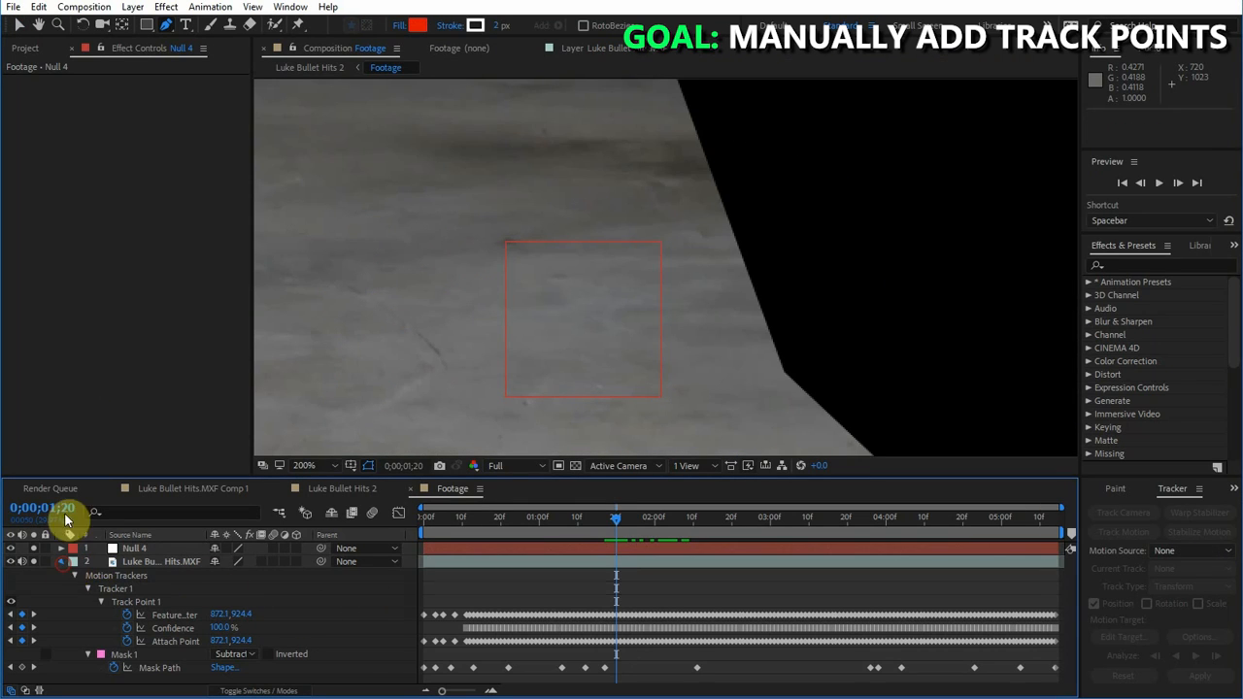
left_click(488, 219)
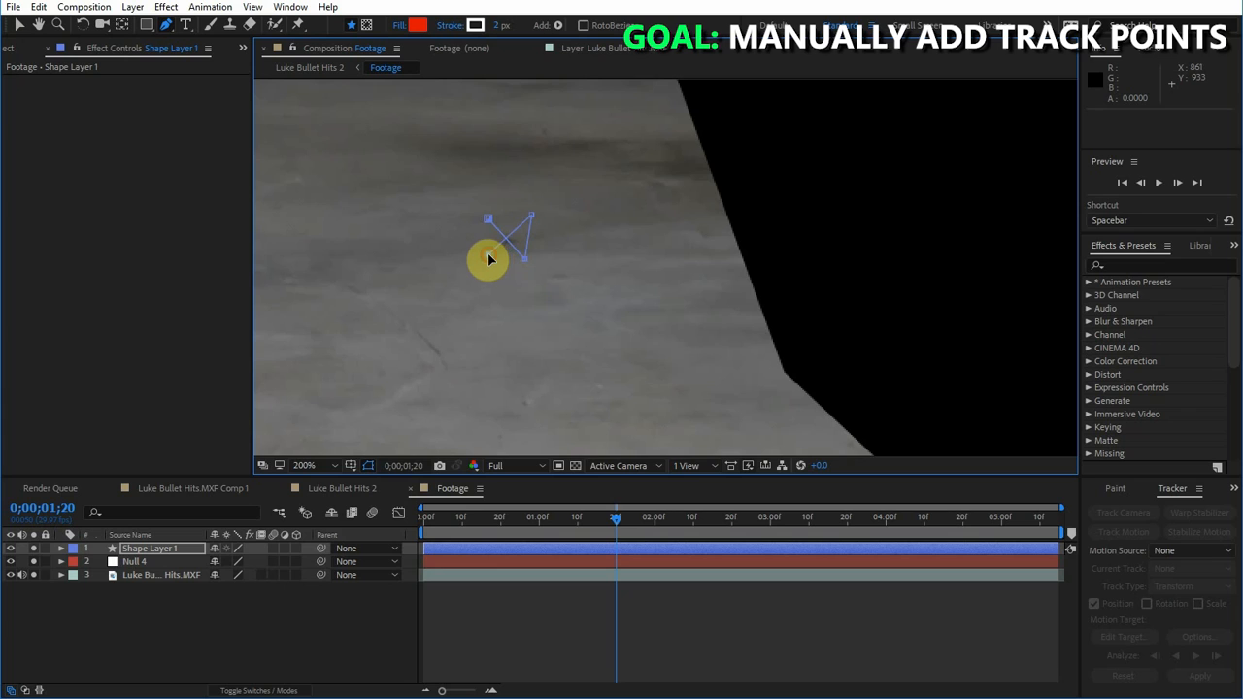
left_click(19, 25)
left_click_drag(533, 215, 528, 224)
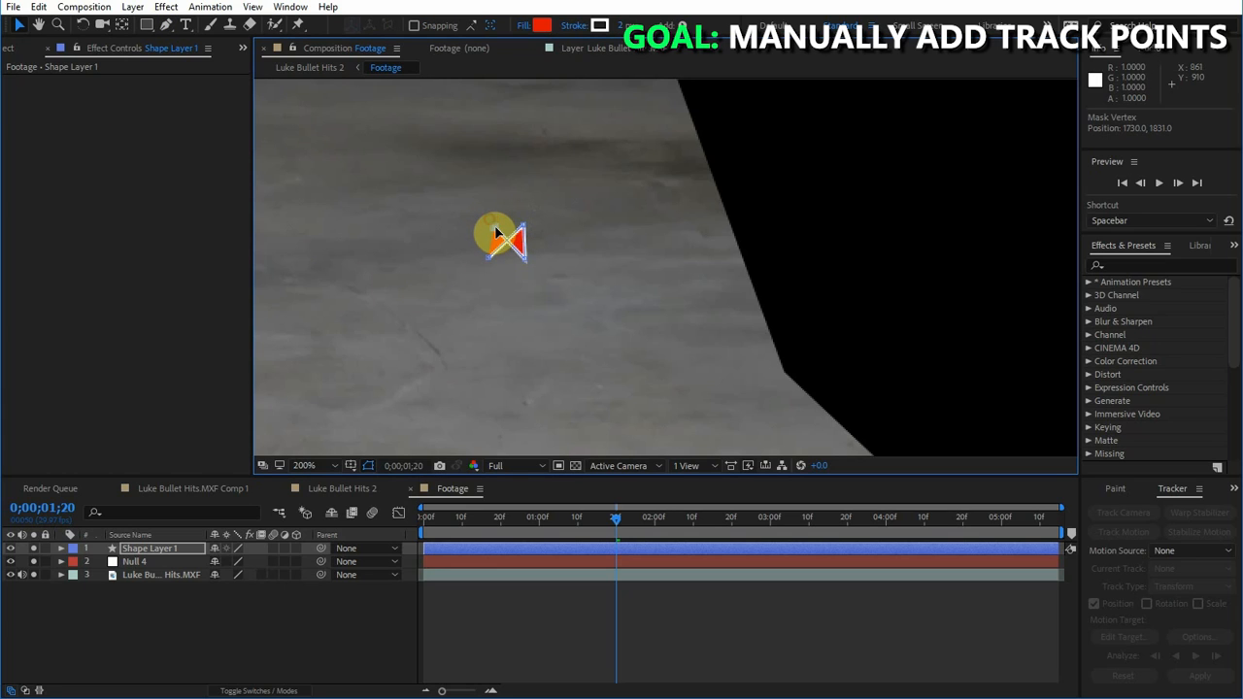
left_click_drag(525, 260, 521, 258)
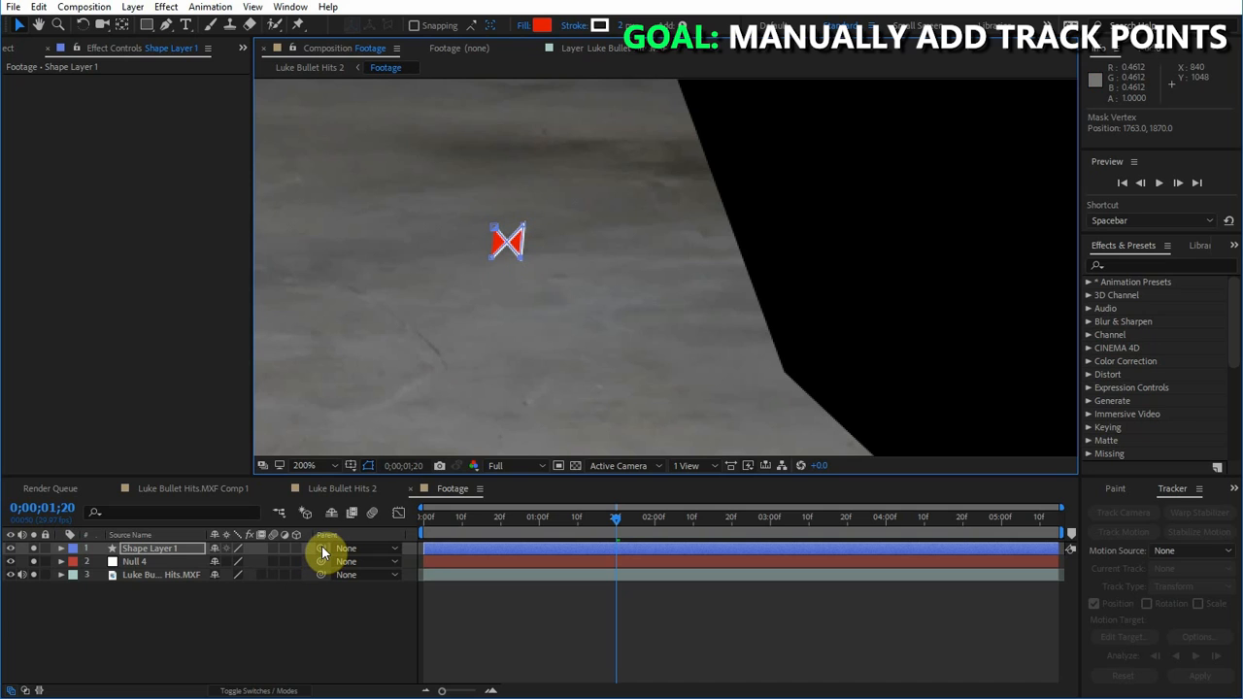
left_click_drag(323, 551, 249, 546)
left_click_drag(131, 558, 128, 565)
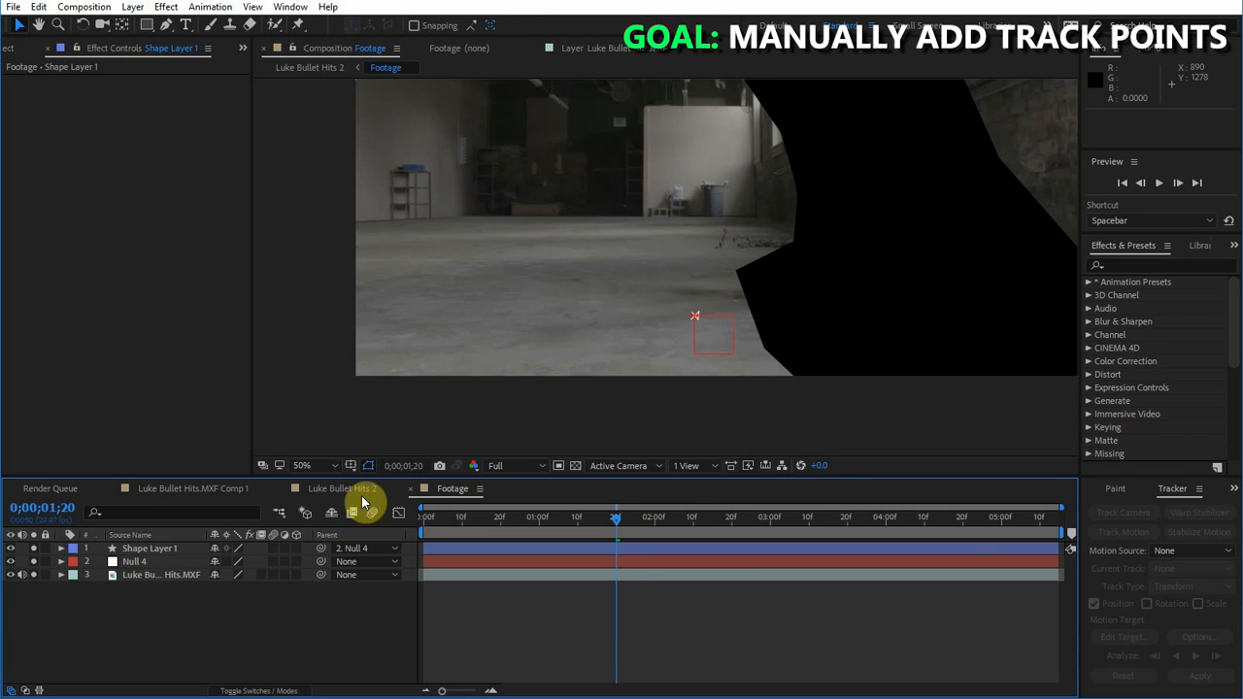
- Scrub through the footage to compare the floor markers with the camera tracker's solved points
left_click_drag(604, 519, 1088, 512)
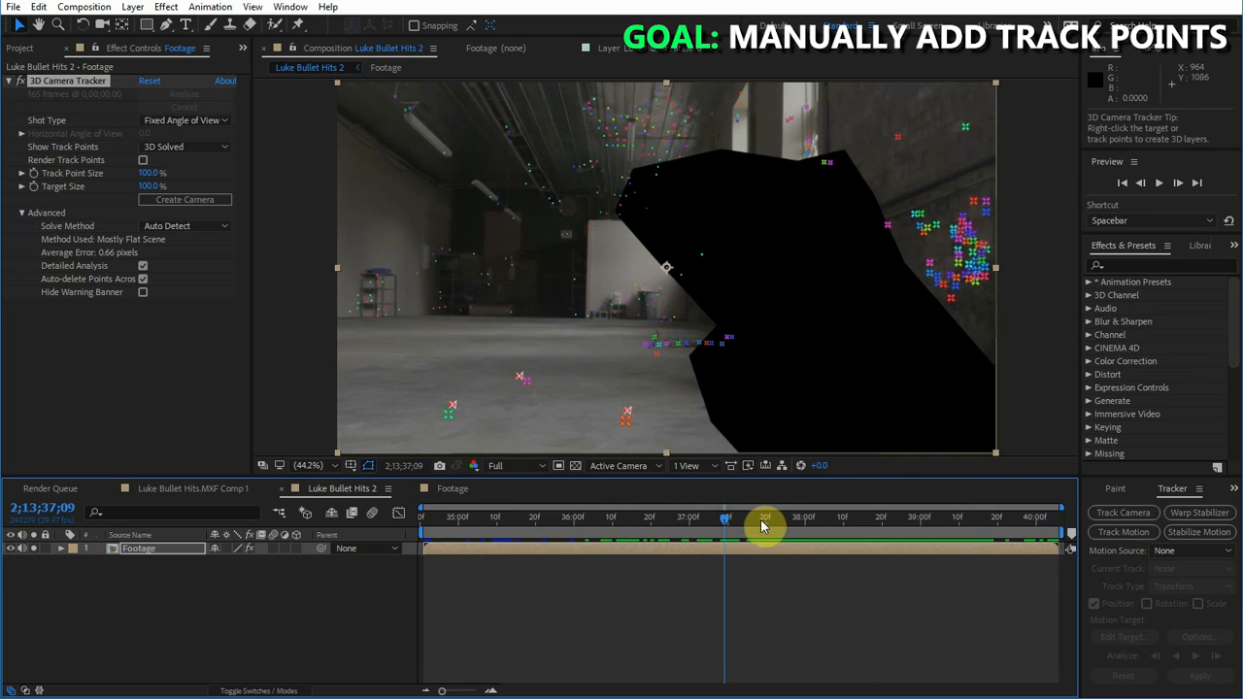
left_click_drag(763, 525, 805, 522)
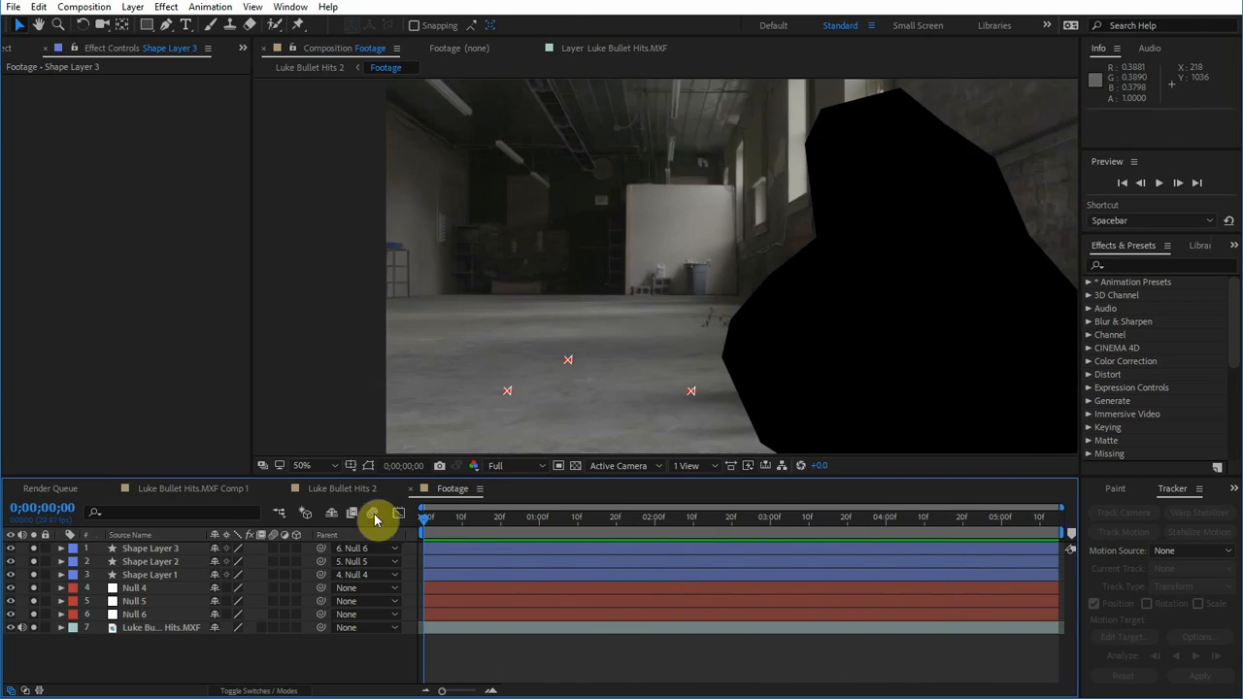
left_click(884, 512)
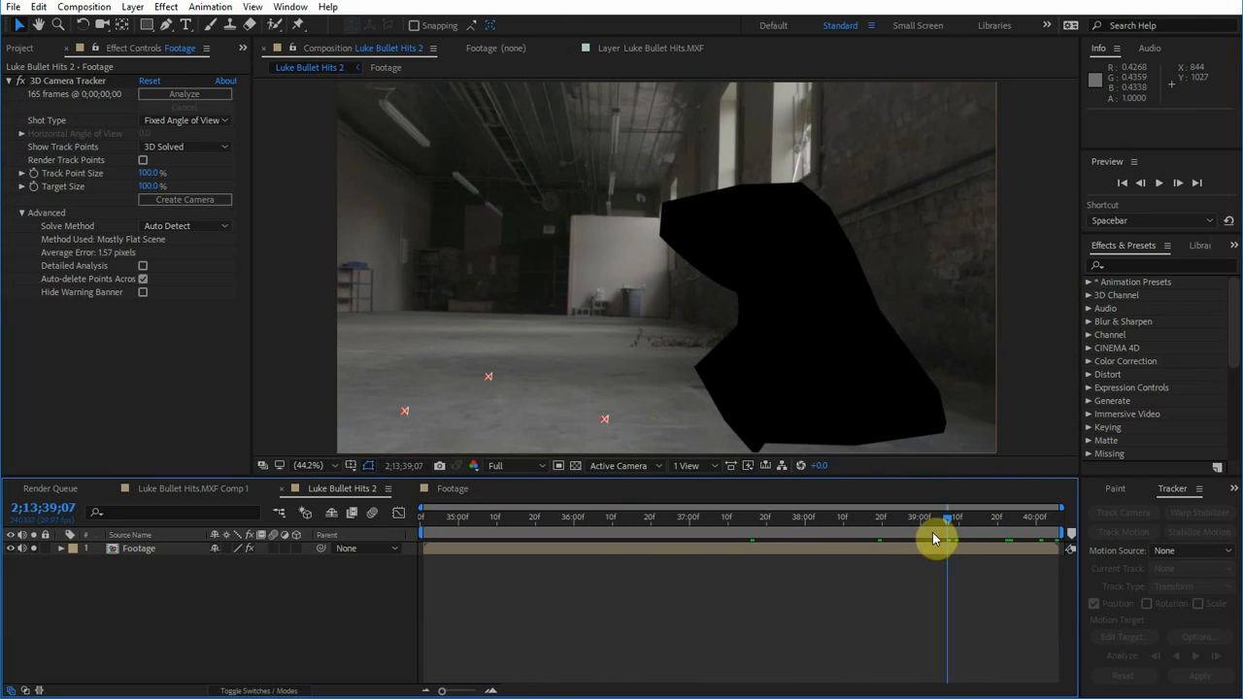
- Turn on Detailed Analysis in the Footage layer's 3D Camera Tracker to re-analyze the shot with the floor markers
left_click_drag(933, 532, 896, 529)
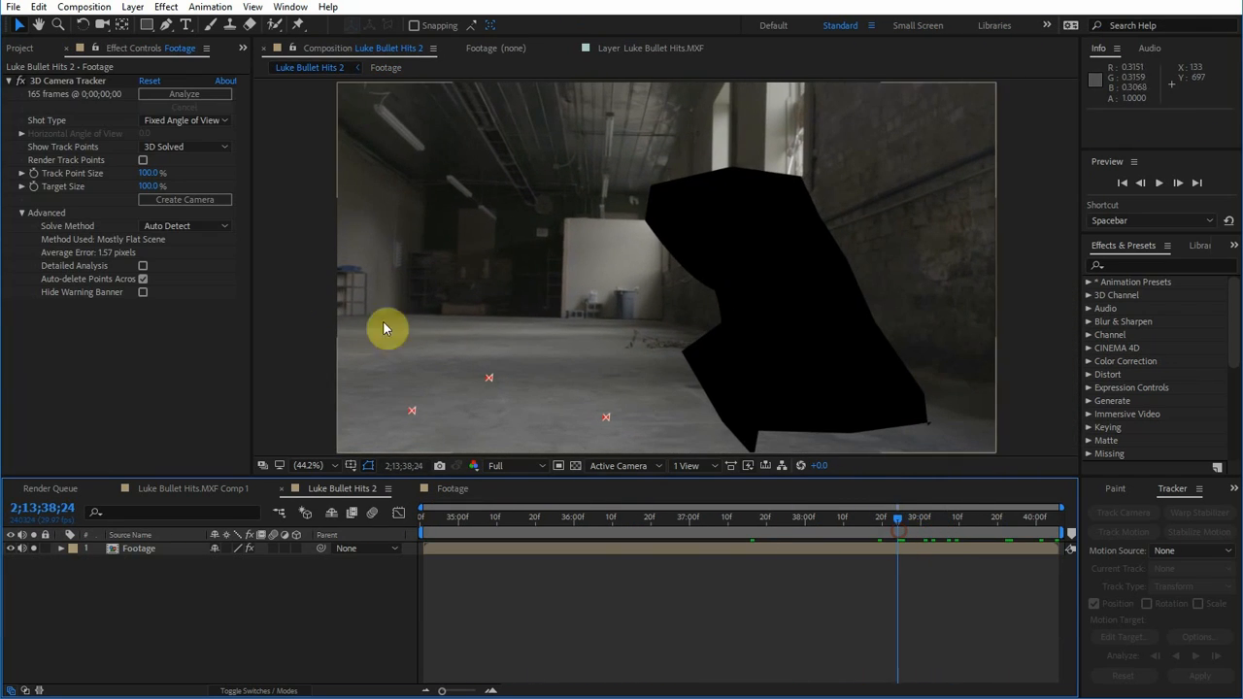
left_click(68, 81)
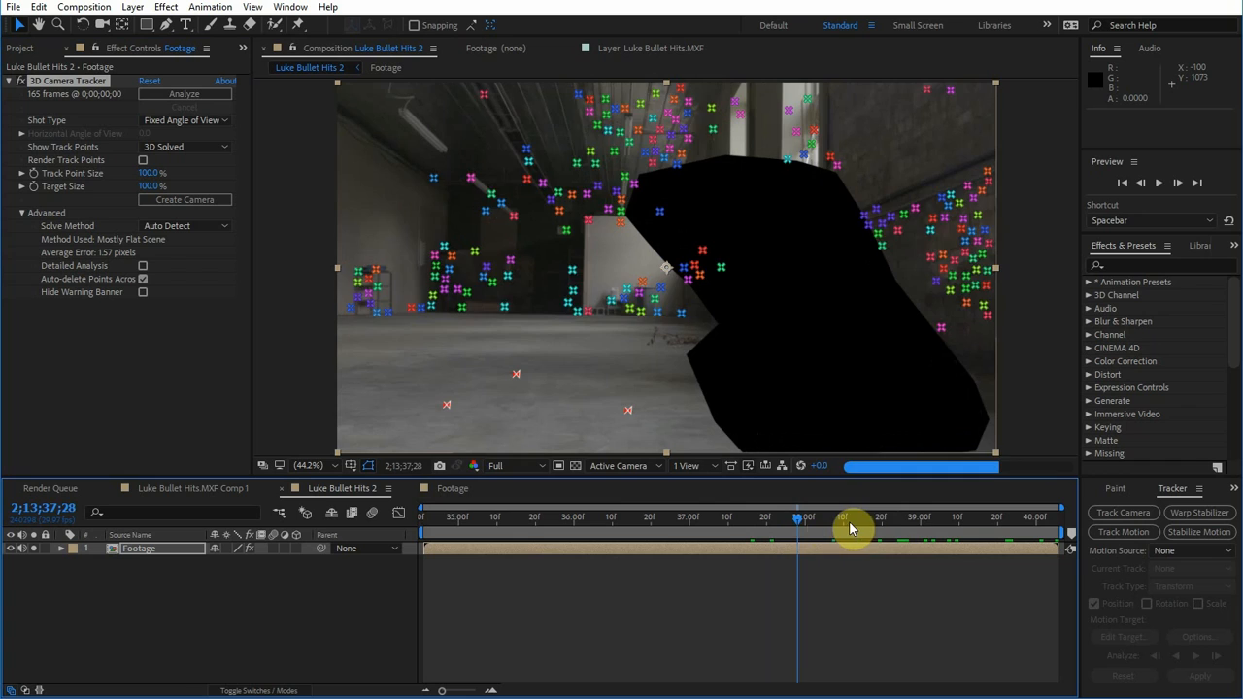
left_click_drag(851, 521, 917, 523)
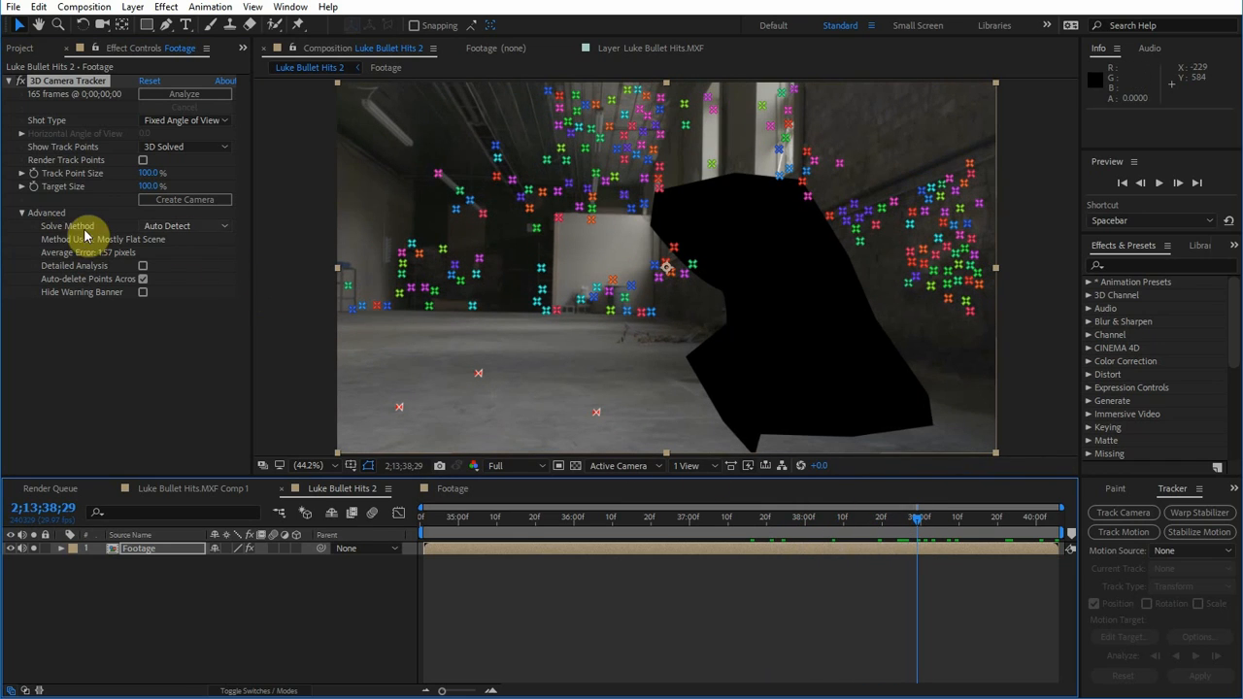
left_click(21, 222)
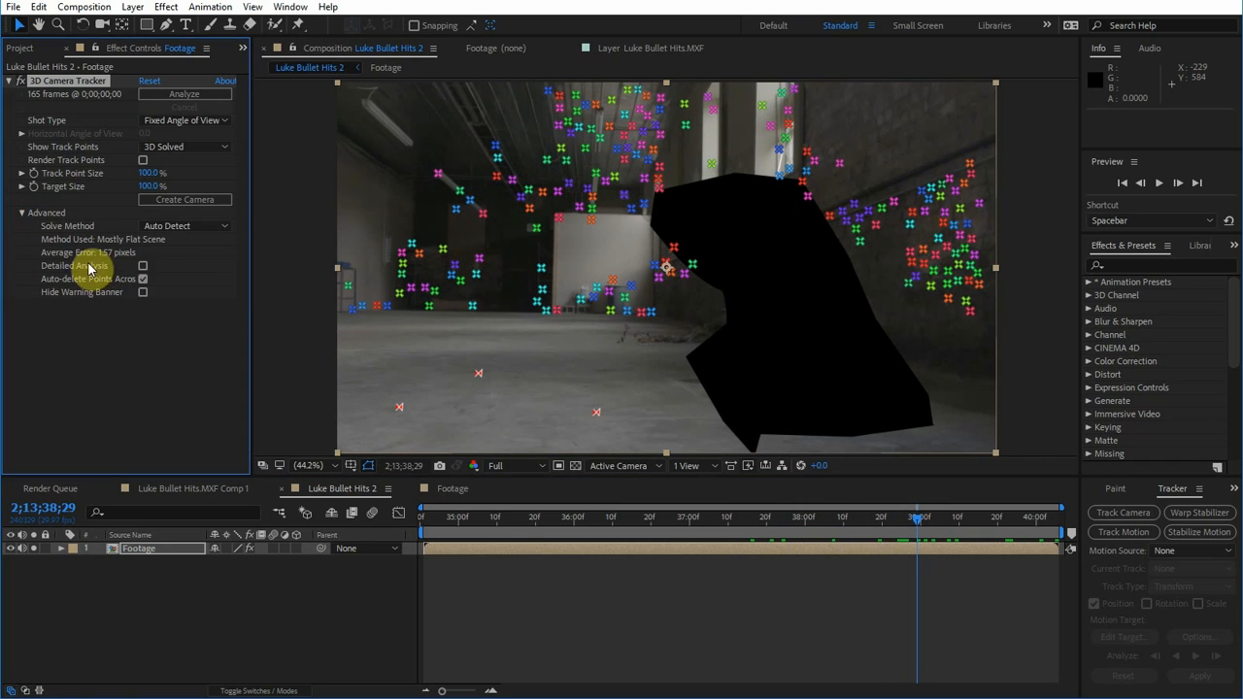
left_click(143, 265)
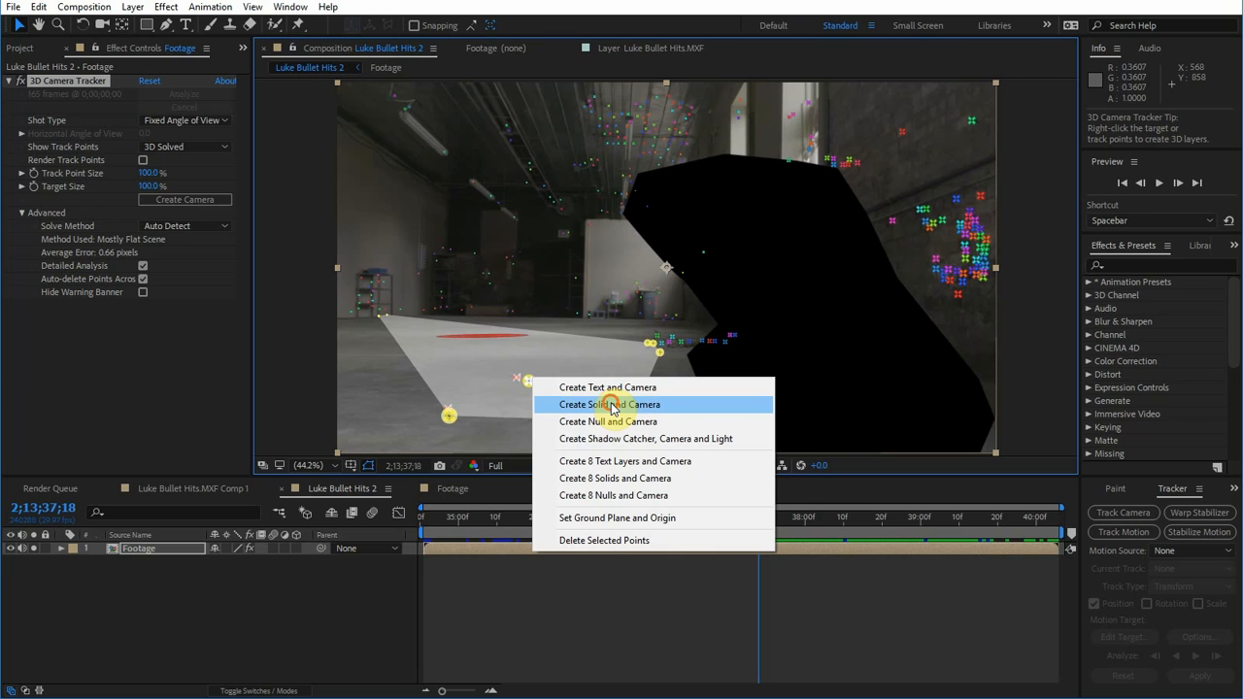
- Create a solid and camera from the selected track points on the floor
left_click(611, 405)
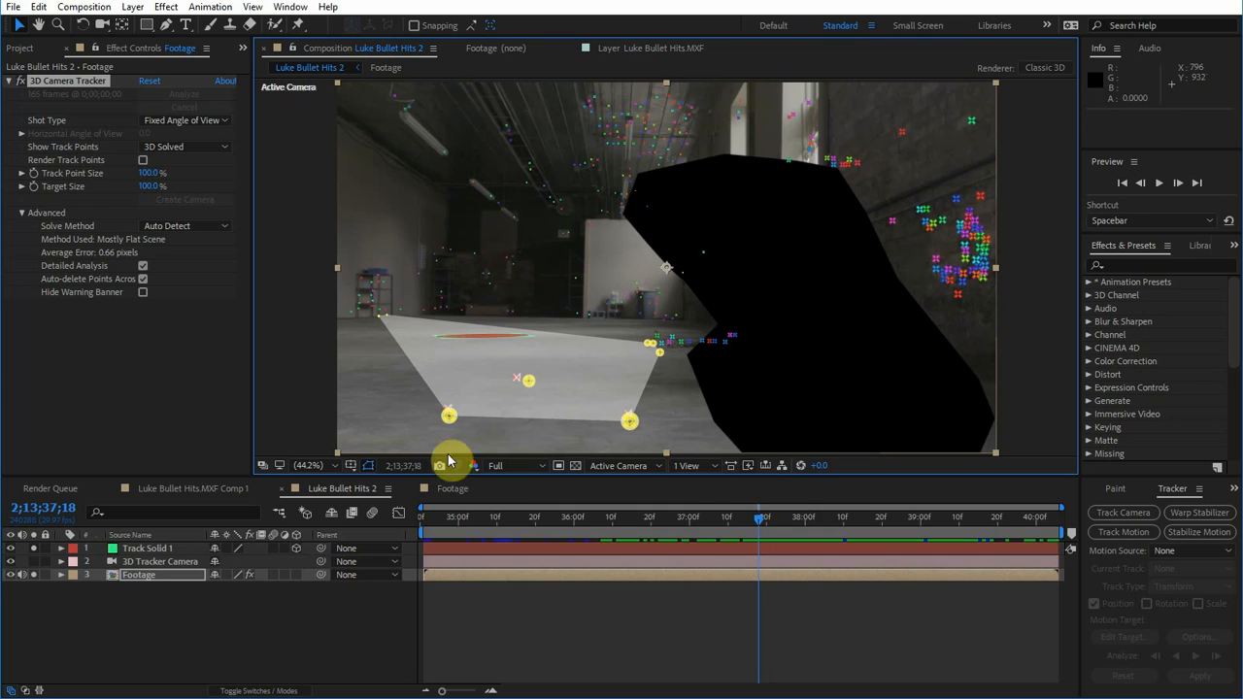